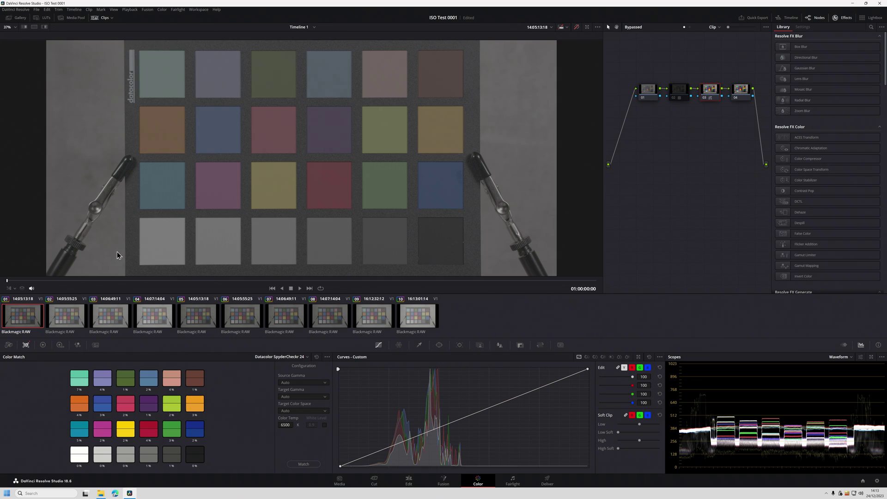
View the ungraded chart image of clips 02, 03 and 04, and return to clip 01
{"action": "left_click", "coordinate": [67, 319]}
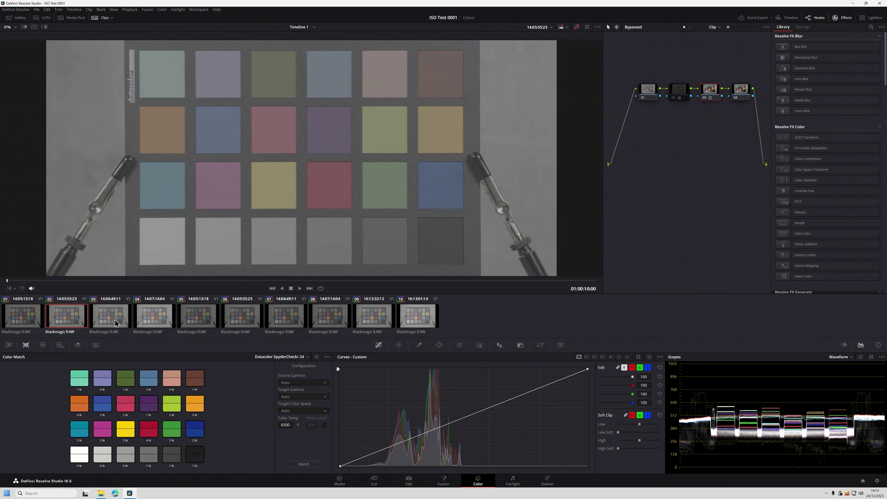
{"action": "left_click", "coordinate": [114, 319]}
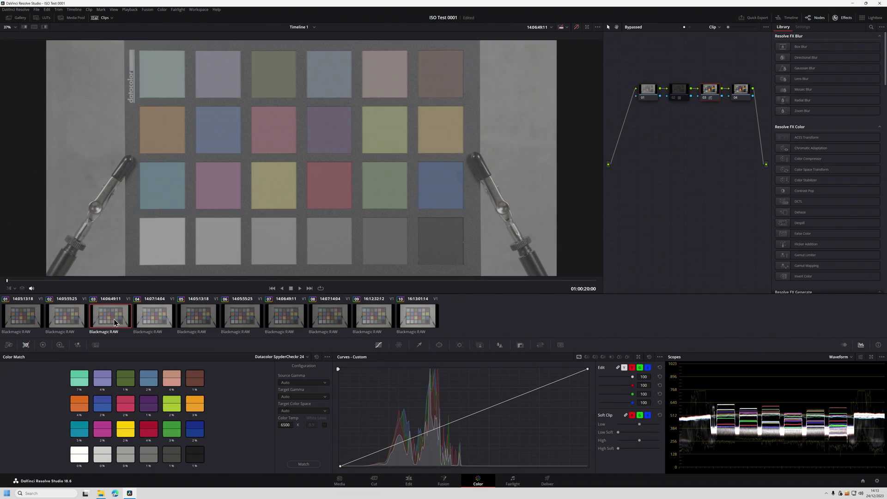
{"action": "left_click", "coordinate": [161, 323]}
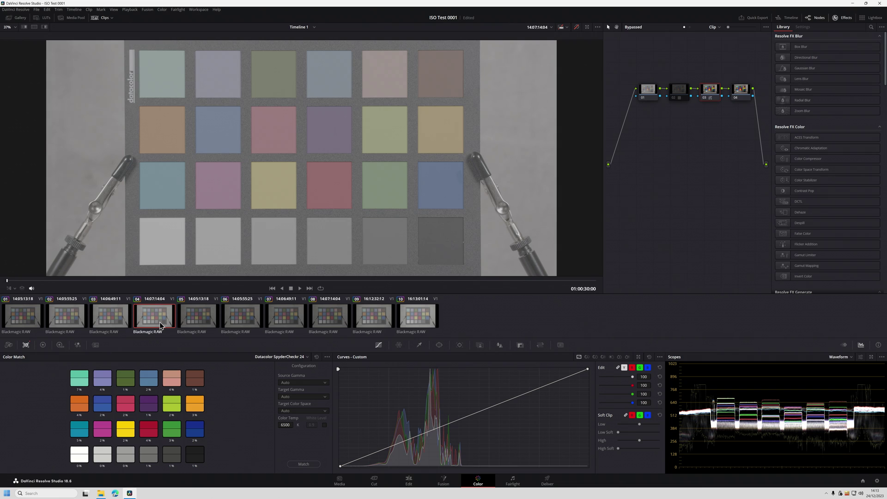
{"action": "left_click", "coordinate": [26, 323]}
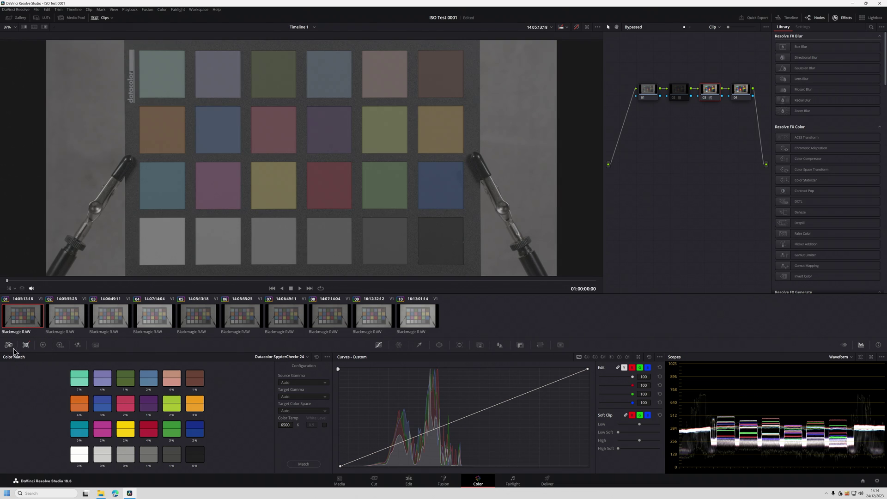
Show the Color Chart overlay on clip 01 and re-enable the bypassed grades
{"action": "left_click", "coordinate": [13, 289]}
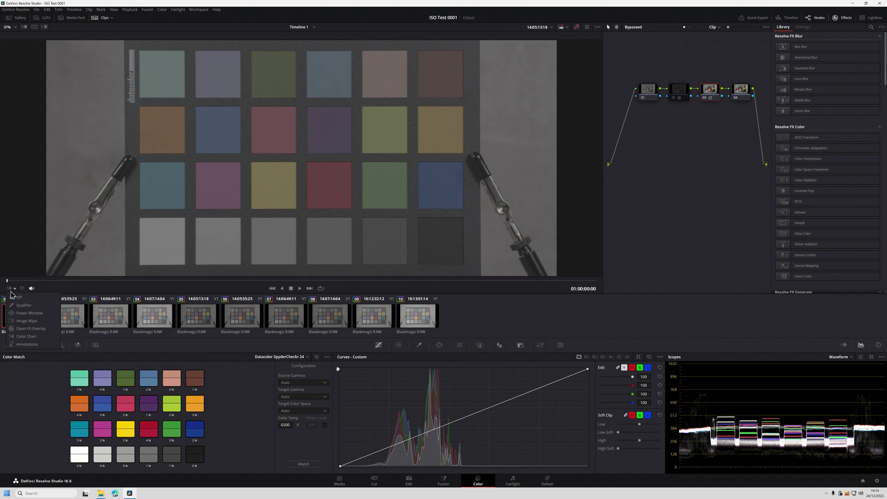
{"action": "left_click", "coordinate": [27, 336]}
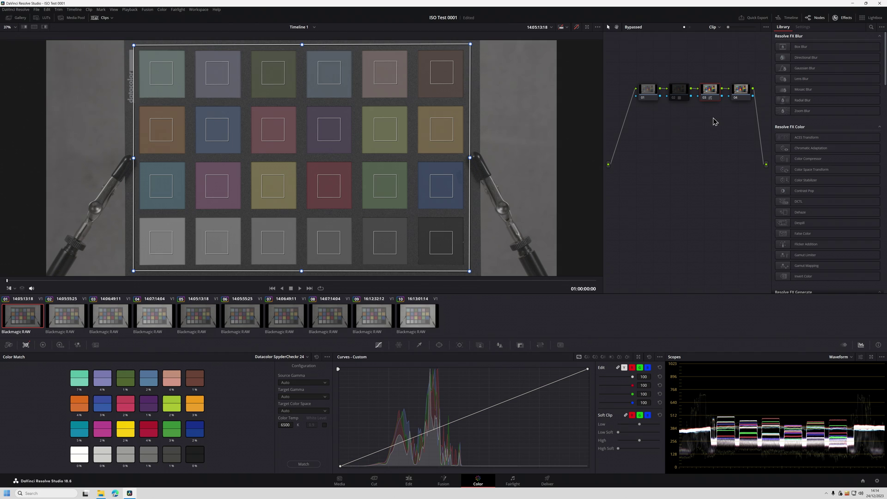
{"action": "left_click", "coordinate": [577, 27]}
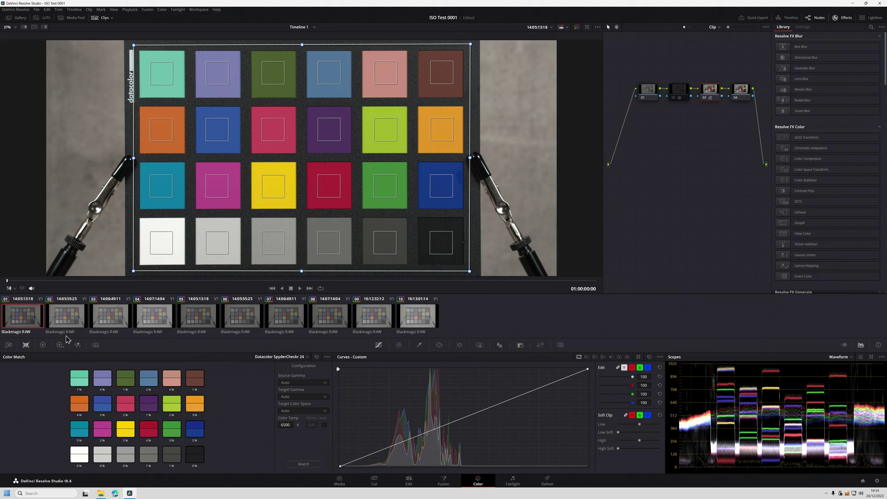
{"action": "left_click", "coordinate": [10, 287]}
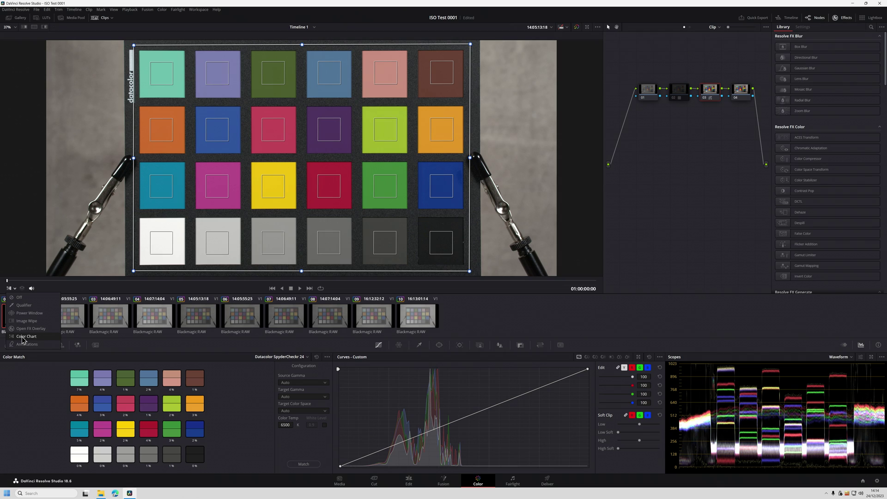
{"action": "left_click", "coordinate": [24, 337]}
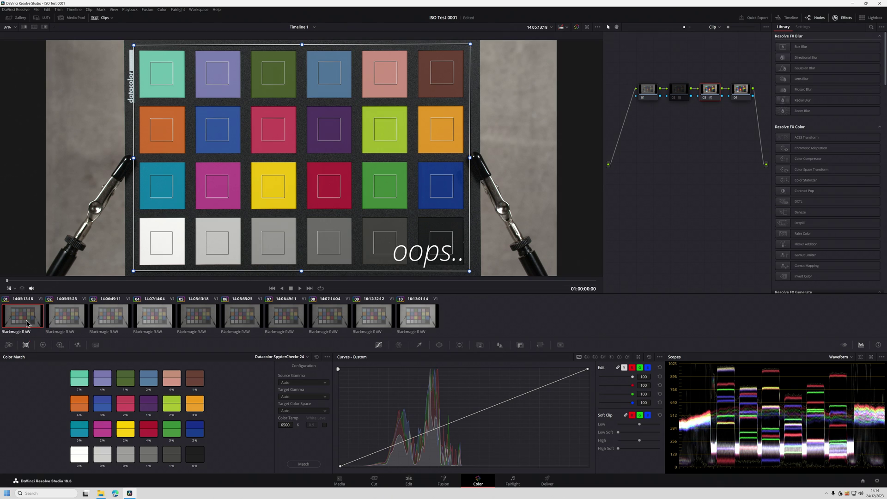
Check the Color Chart overlay alignment on clips 02, 03 and 04, and turn the overlay off
{"action": "left_click", "coordinate": [67, 322]}
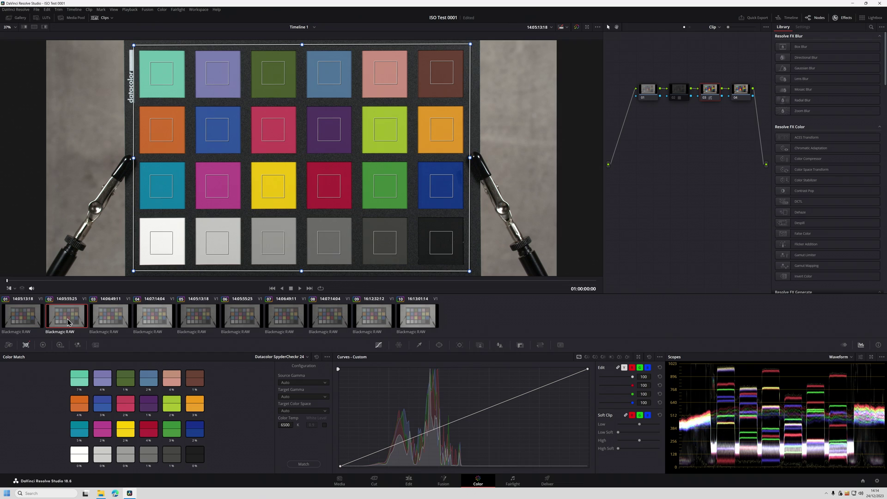
{"action": "left_click", "coordinate": [111, 322]}
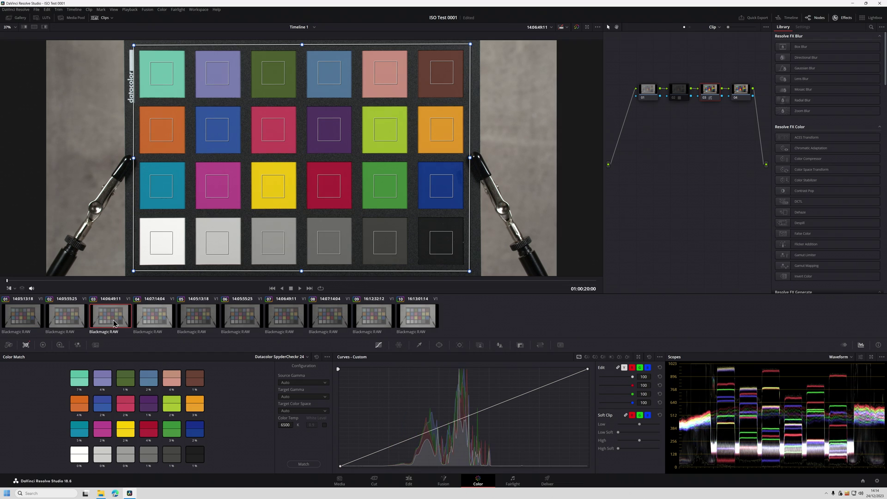
{"action": "left_click", "coordinate": [159, 322]}
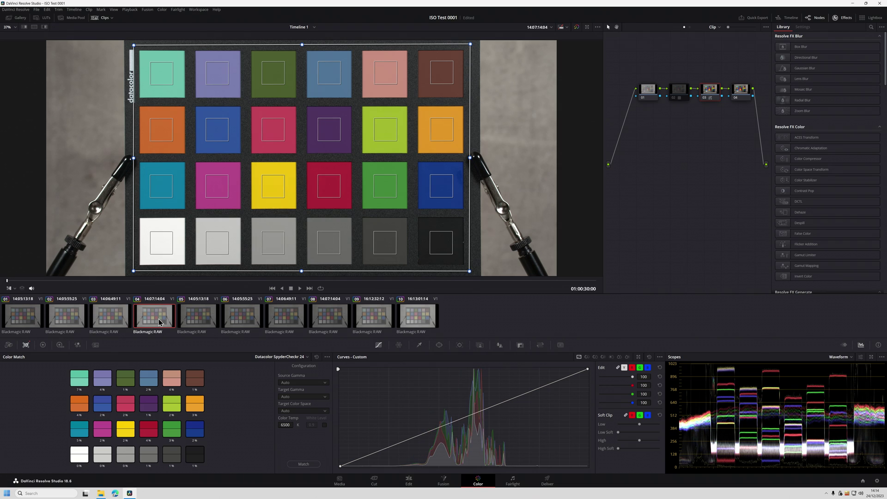
{"action": "left_click", "coordinate": [11, 291]}
{"action": "left_click", "coordinate": [44, 302]}
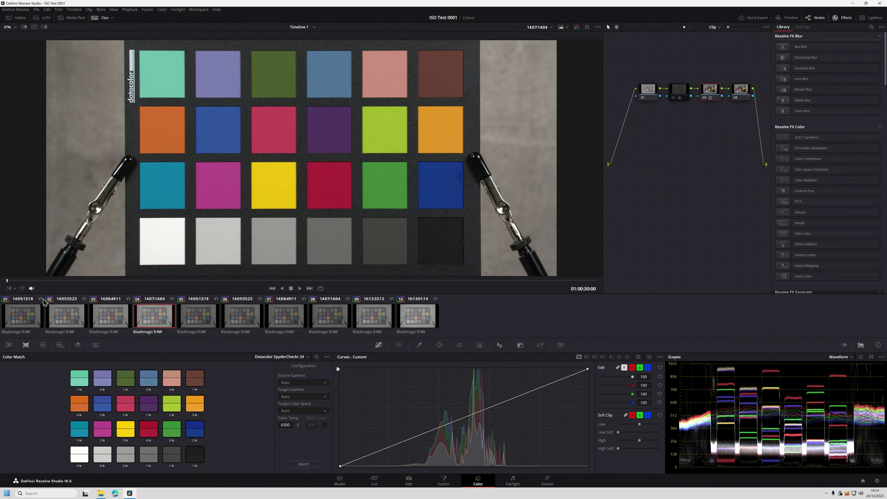
Compare the graded chart image and waveform of clips 01 through 04 in two passes
{"action": "left_click", "coordinate": [14, 323]}
{"action": "left_click", "coordinate": [71, 323]}
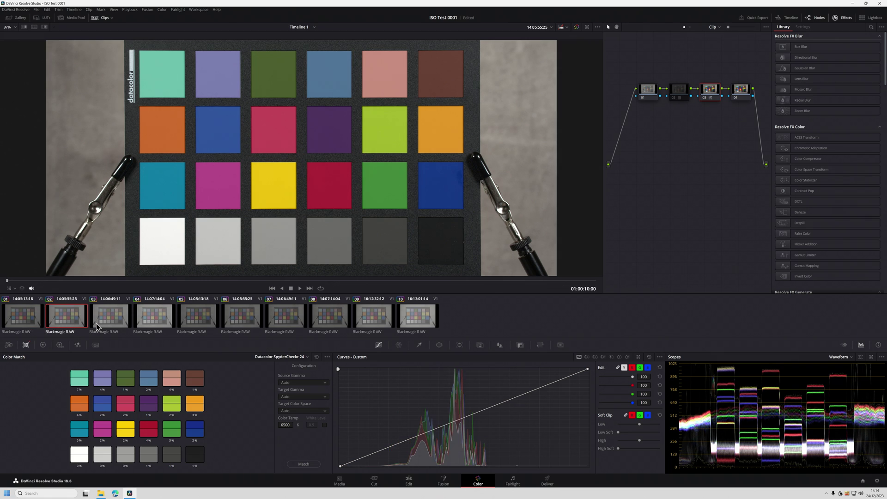
{"action": "left_click", "coordinate": [98, 323]}
{"action": "left_click", "coordinate": [148, 322]}
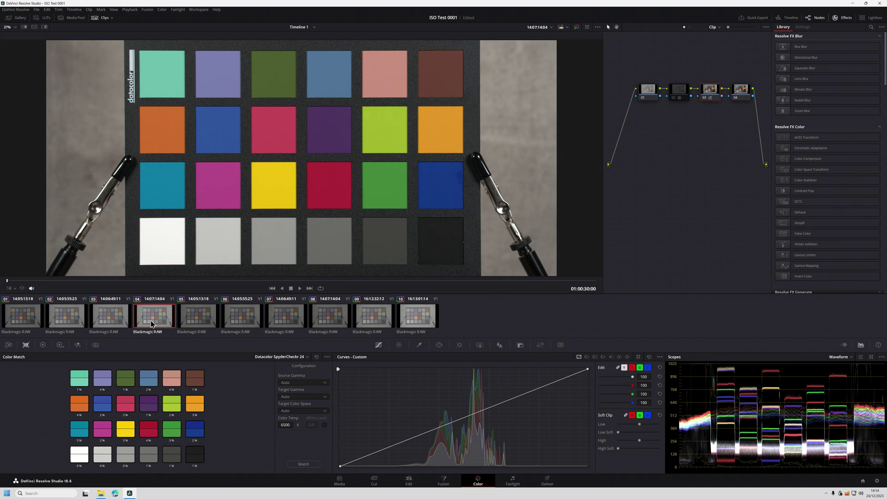
{"action": "left_click", "coordinate": [27, 319]}
{"action": "left_click", "coordinate": [75, 322]}
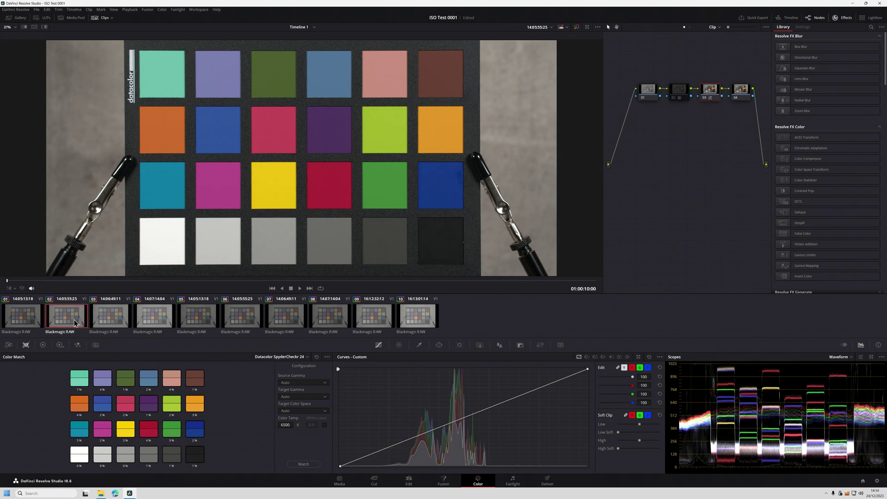
{"action": "left_click", "coordinate": [111, 318]}
{"action": "left_click", "coordinate": [140, 320]}
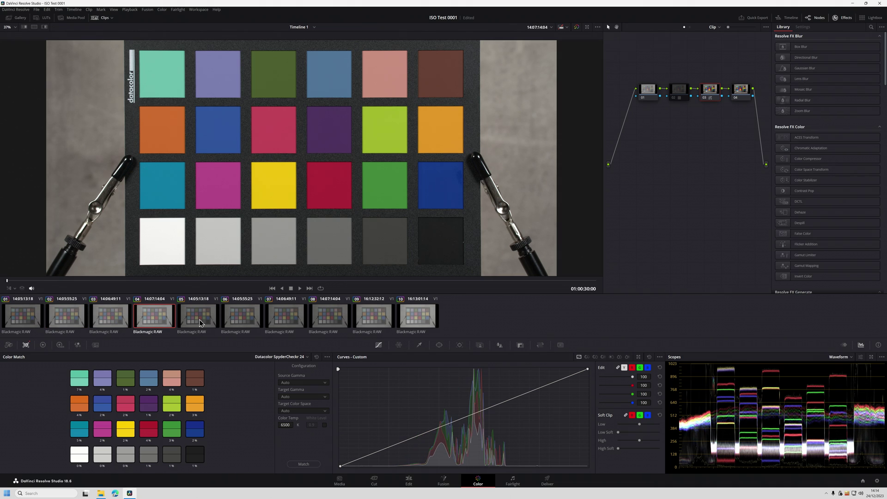
Compare the graded chart and waveform levels of clips 05, 01 and 04
{"action": "left_click", "coordinate": [199, 320]}
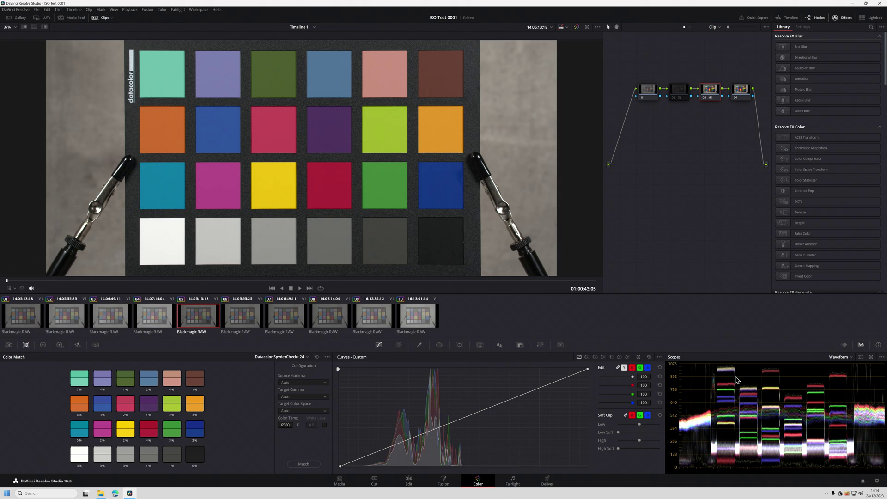
{"action": "left_click", "coordinate": [24, 322]}
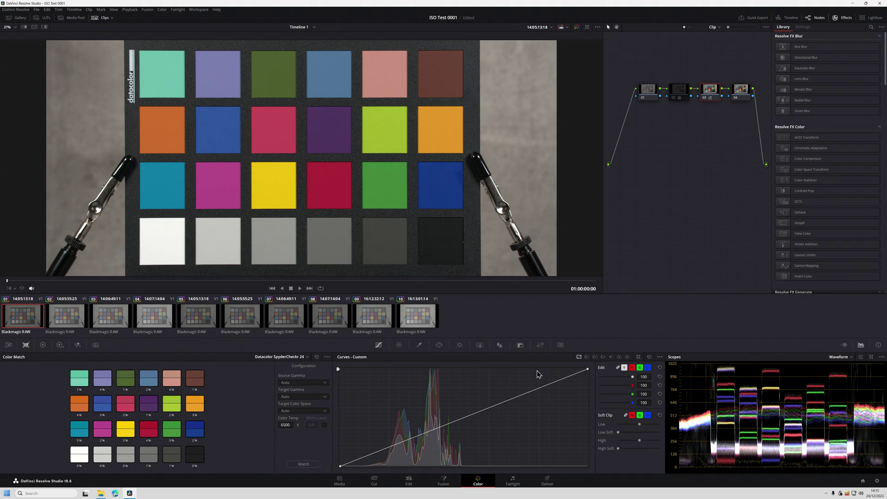
{"action": "left_click", "coordinate": [154, 320]}
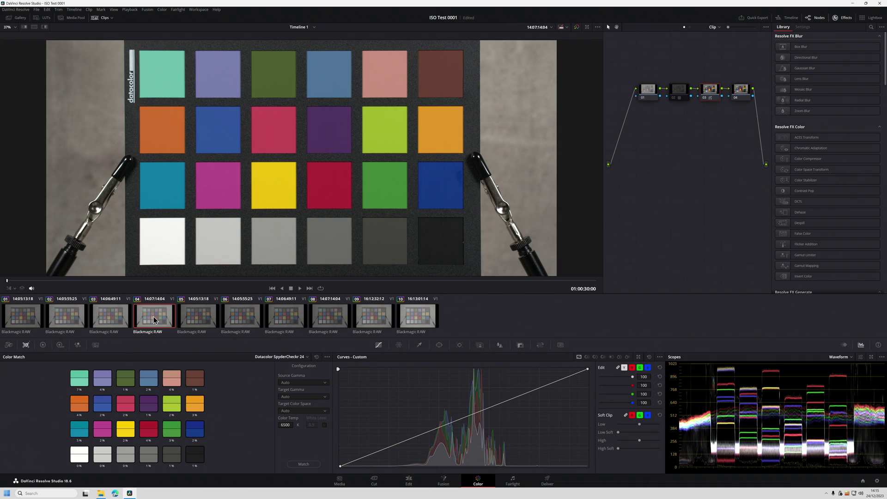
Review the graded clips 01 through 04 in order once more and return to clip 01
{"action": "left_click", "coordinate": [34, 320]}
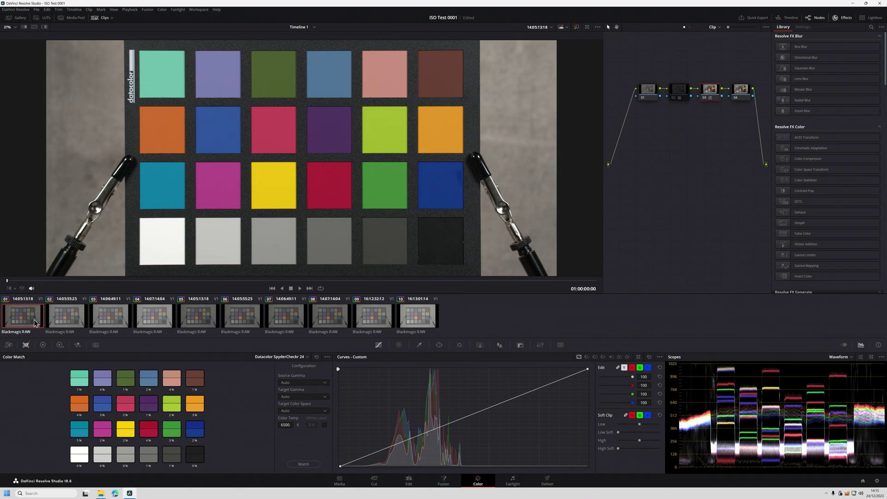
{"action": "left_click", "coordinate": [64, 323]}
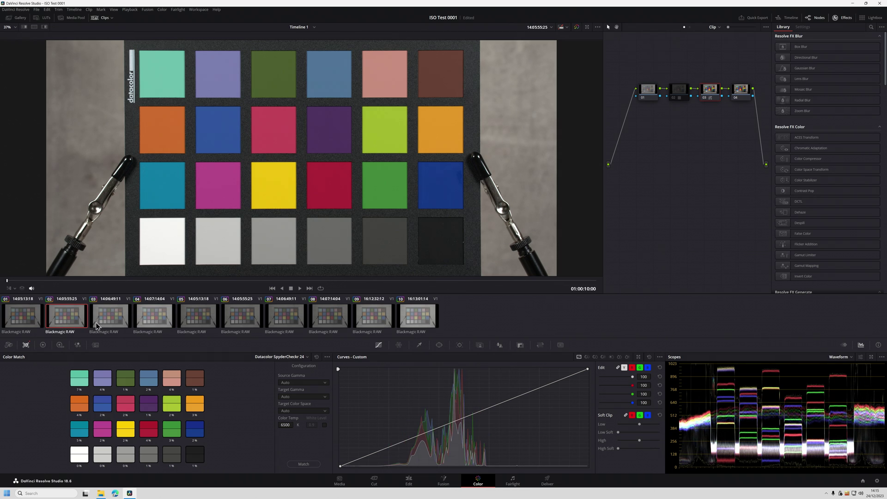
{"action": "left_click", "coordinate": [115, 319]}
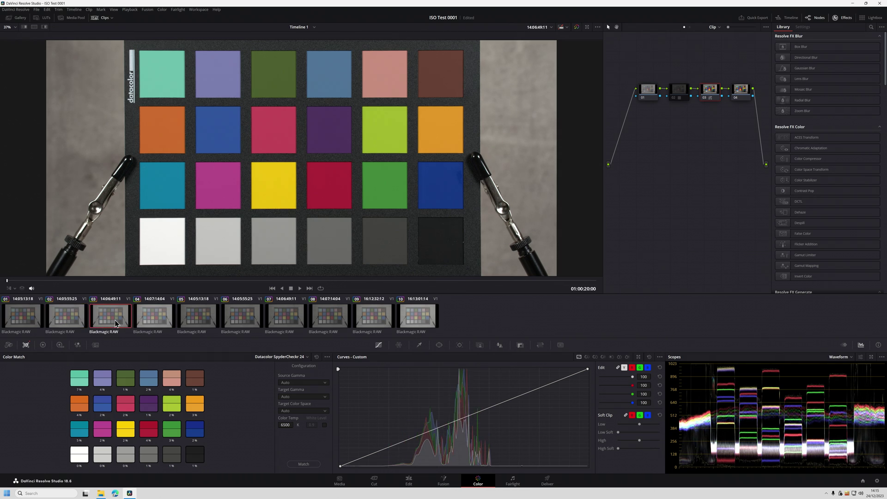
{"action": "left_click", "coordinate": [153, 320]}
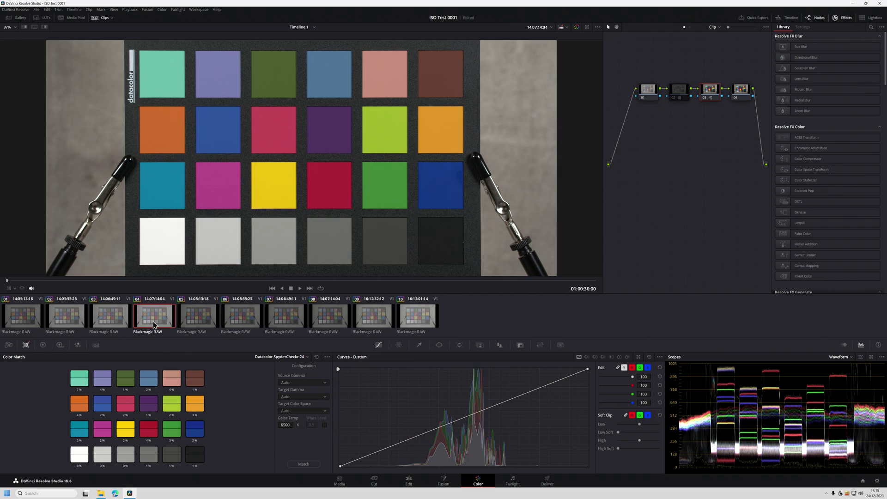
{"action": "left_click", "coordinate": [27, 320]}
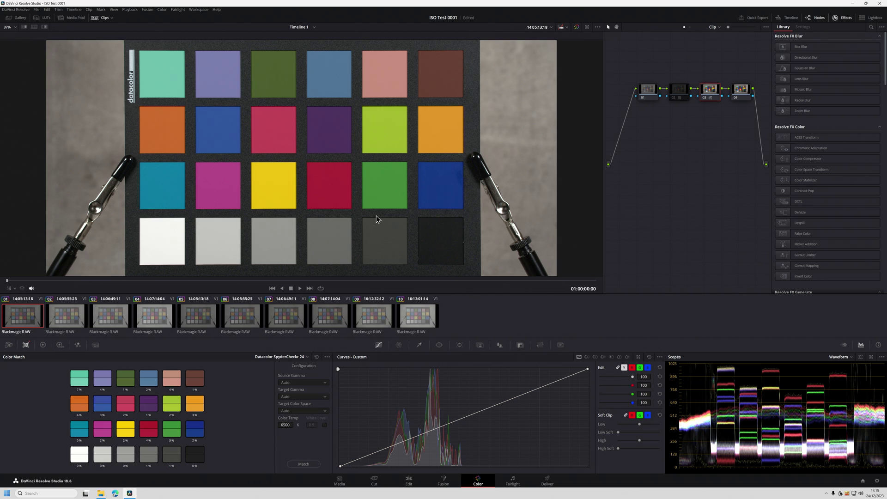
Examine the noise in clip 01 at about 717% zoom, around the border between the dark grey and black patches
{"action": "scroll", "coordinate": [376, 215], "scroll_direction": "up", "scroll_amount": 5}
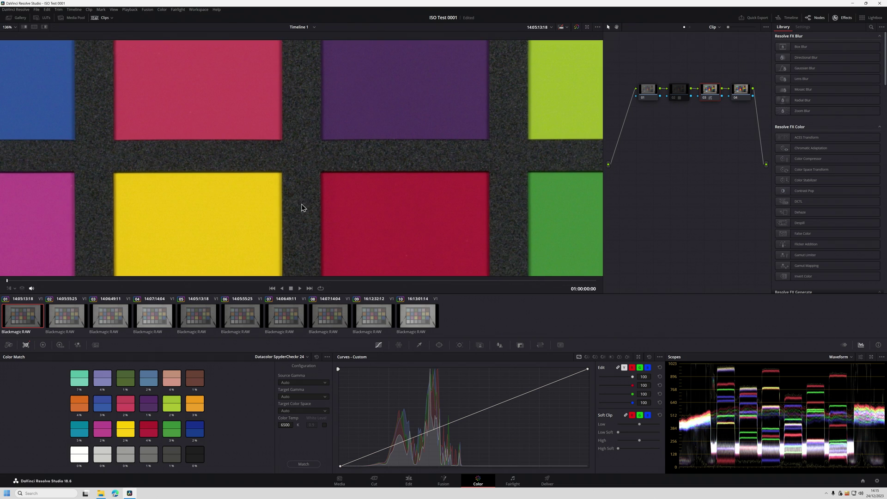
{"action": "left_click_drag", "start_coordinate": [301, 203], "coordinate": [259, 124]}
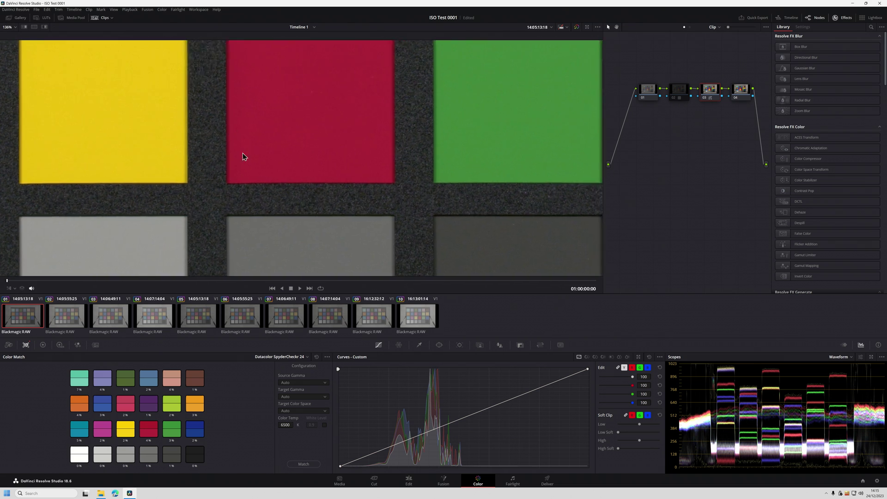
{"action": "left_click_drag", "start_coordinate": [212, 147], "coordinate": [95, 73]}
{"action": "left_click_drag", "start_coordinate": [384, 265], "coordinate": [251, 171]}
{"action": "scroll", "coordinate": [279, 181], "scroll_direction": "up", "scroll_amount": 1}
{"action": "scroll", "coordinate": [278, 181], "scroll_direction": "up", "scroll_amount": 1}
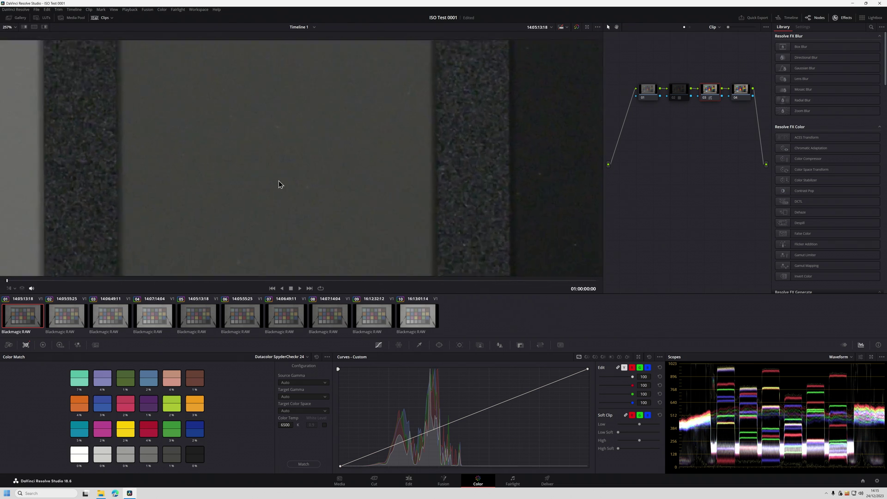
{"action": "scroll", "coordinate": [324, 203], "scroll_direction": "up", "scroll_amount": 1}
{"action": "left_click_drag", "start_coordinate": [326, 203], "coordinate": [181, 270]}
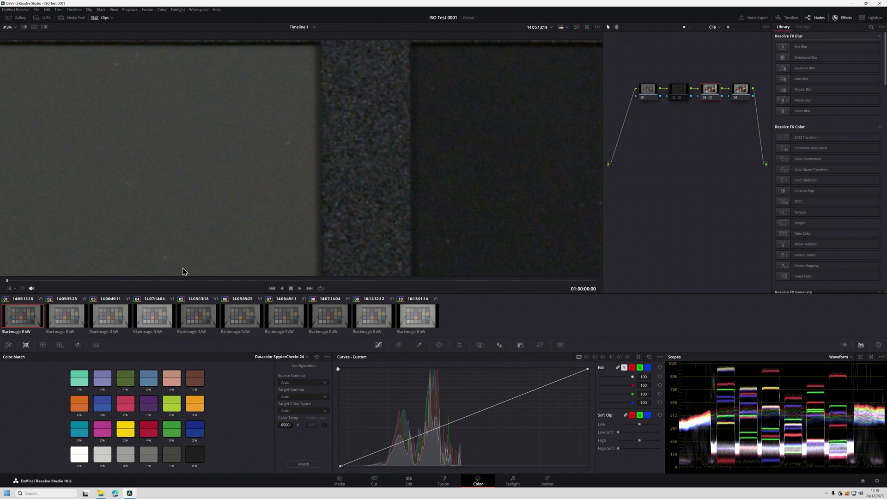
{"action": "scroll", "coordinate": [254, 248], "scroll_direction": "up", "scroll_amount": 1}
{"action": "scroll", "coordinate": [356, 239], "scroll_direction": "up", "scroll_amount": 1}
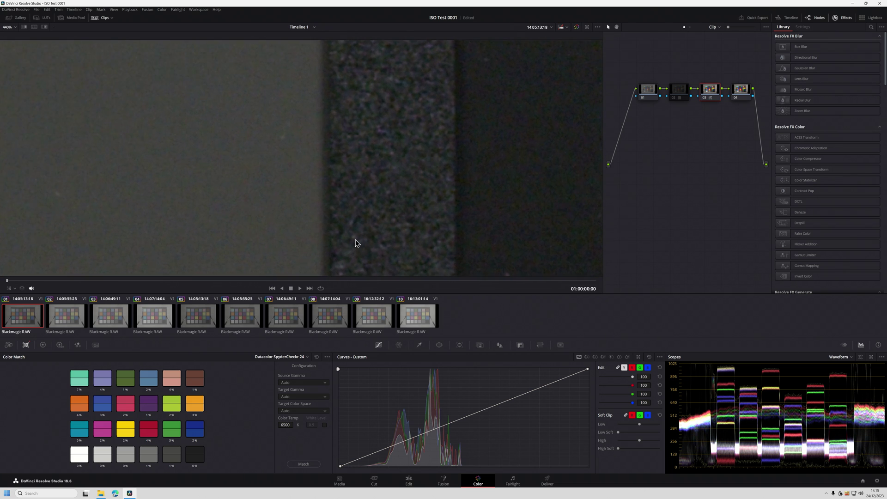
{"action": "left_click_drag", "start_coordinate": [355, 240], "coordinate": [275, 265]}
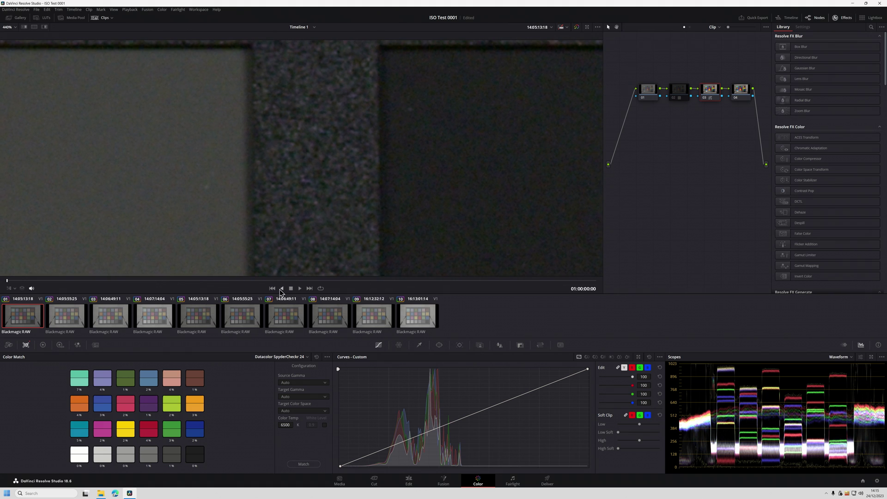
{"action": "scroll", "coordinate": [265, 235], "scroll_direction": "up", "scroll_amount": 3}
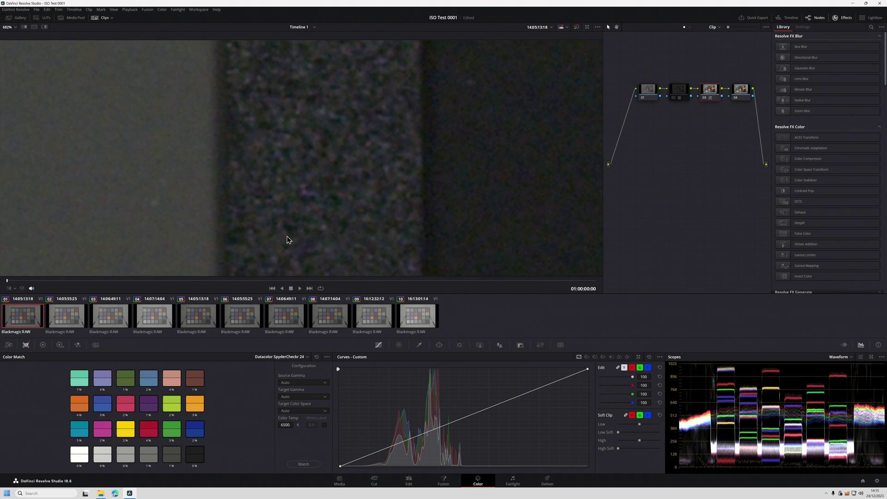
{"action": "scroll", "coordinate": [287, 237], "scroll_direction": "up", "scroll_amount": 1}
{"action": "left_click_drag", "start_coordinate": [287, 237], "coordinate": [240, 242]}
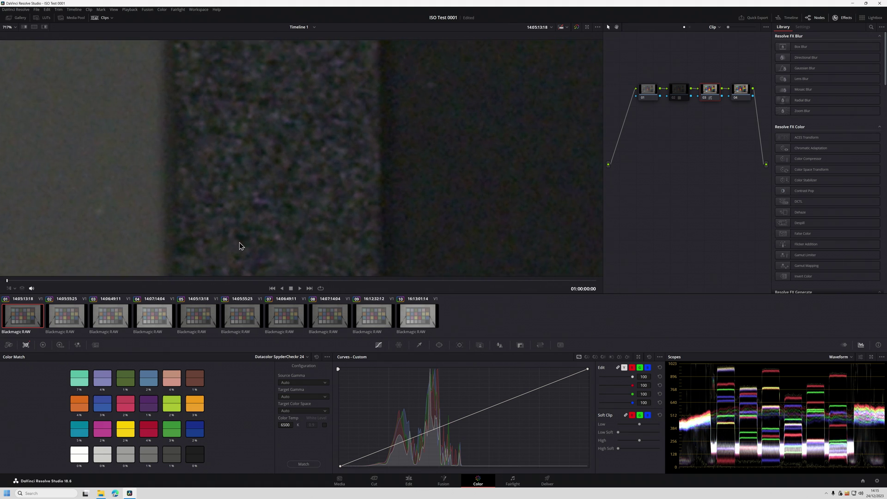
Compare the noise in still frames of clips 01 through 04 around the dark grey and black patches, ending on clip 01
{"action": "left_click", "coordinate": [71, 315]}
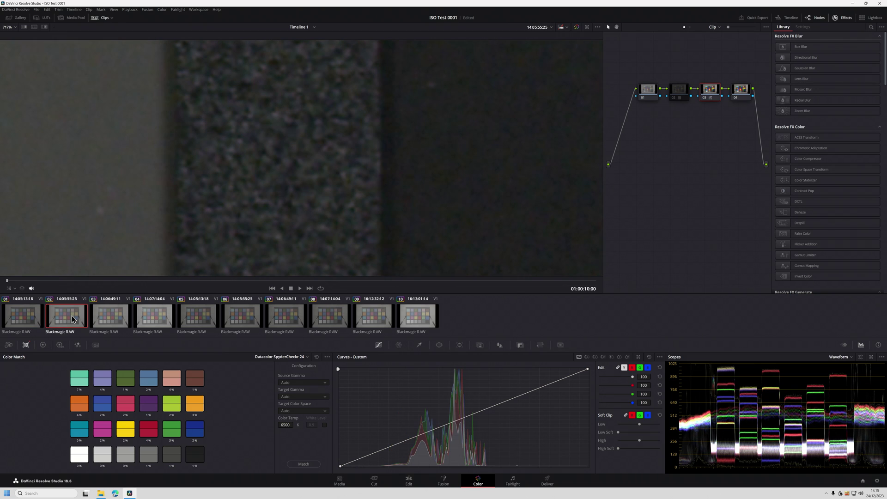
{"action": "left_click", "coordinate": [29, 321]}
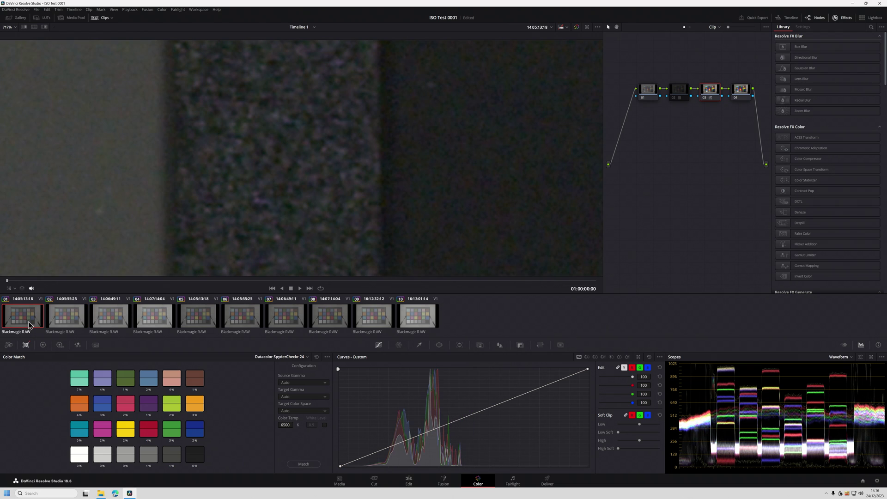
{"action": "left_click", "coordinate": [68, 319]}
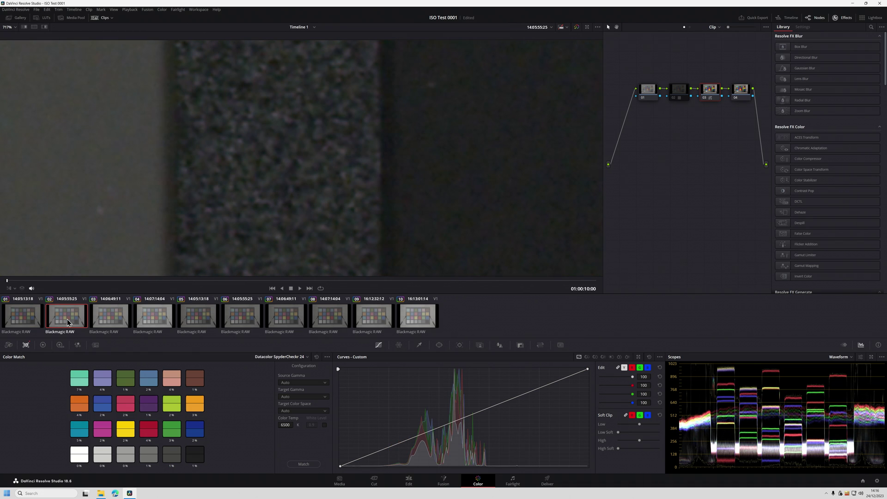
{"action": "left_click", "coordinate": [110, 320]}
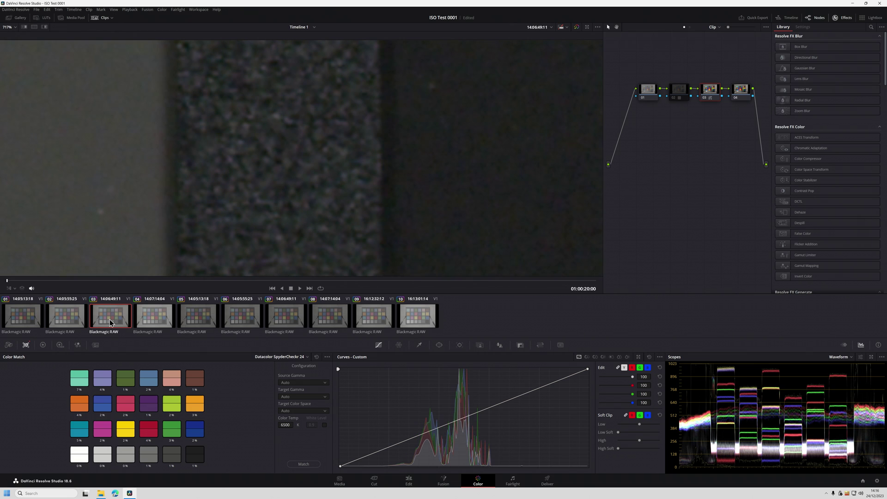
{"action": "left_click", "coordinate": [154, 319]}
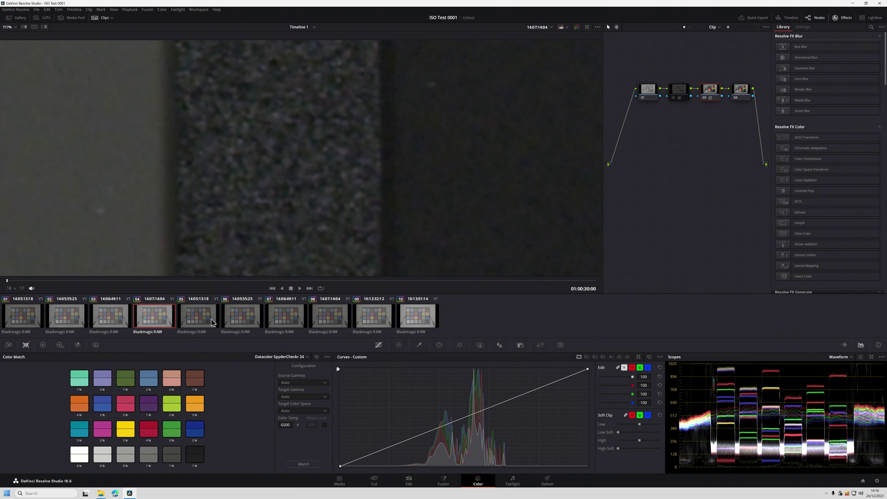
{"action": "left_click", "coordinate": [26, 319]}
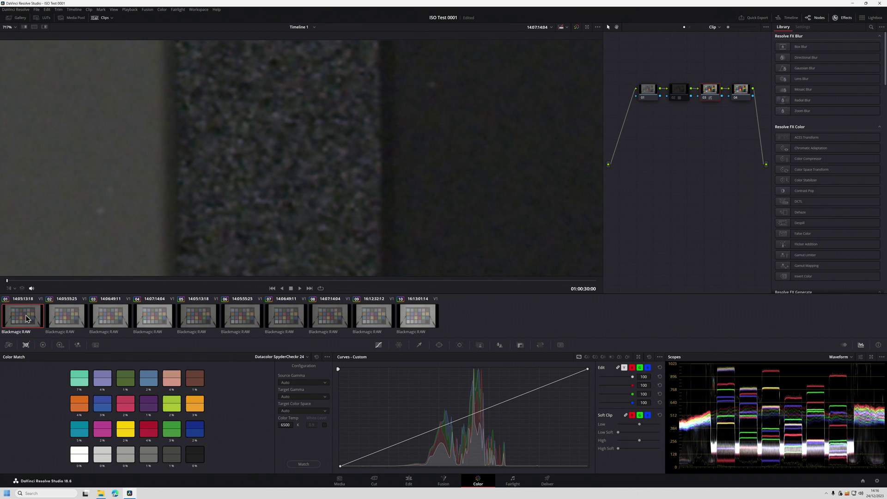
Play clips 01, 02 and 04 at the same magnification to compare their moving noise, finishing with clip 01 again
{"action": "left_click", "coordinate": [292, 289]}
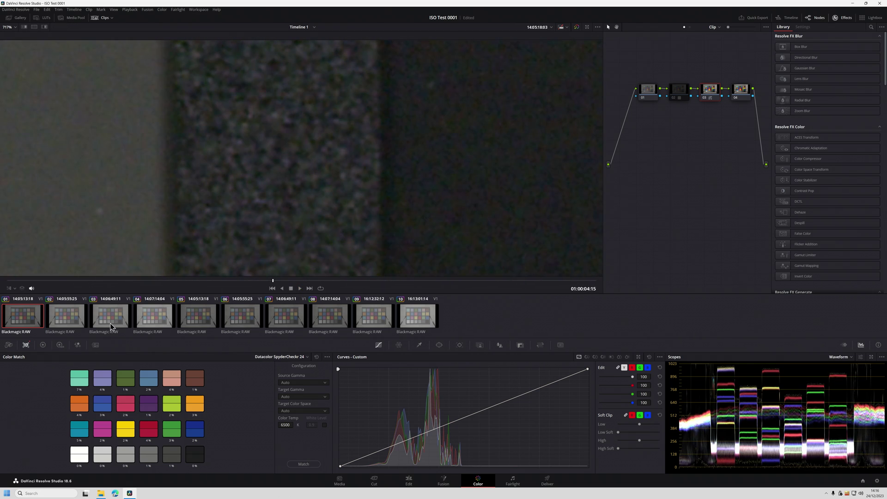
{"action": "left_click", "coordinate": [72, 321]}
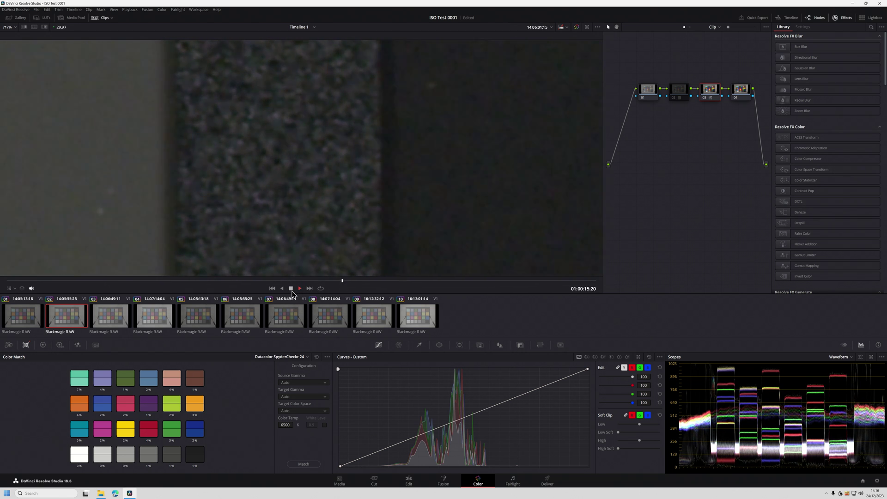
{"action": "left_click", "coordinate": [291, 289]}
{"action": "left_click", "coordinate": [156, 318]}
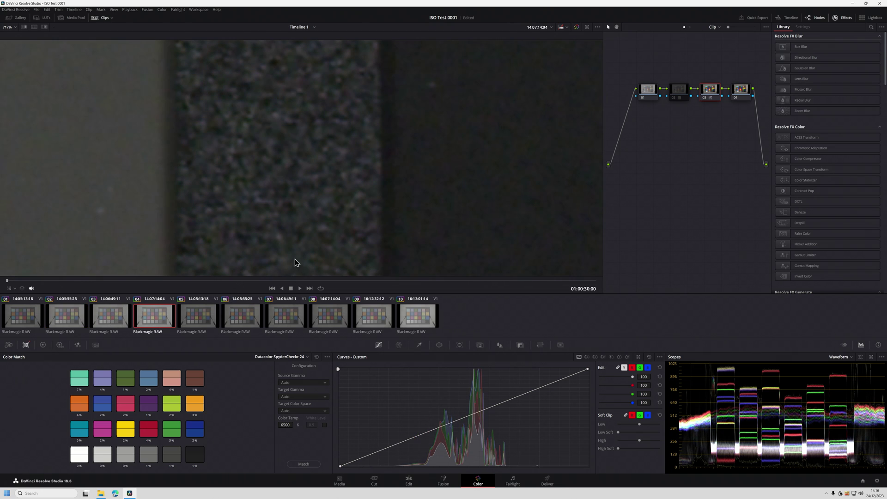
{"action": "left_click", "coordinate": [291, 289]}
{"action": "left_click", "coordinate": [23, 318]}
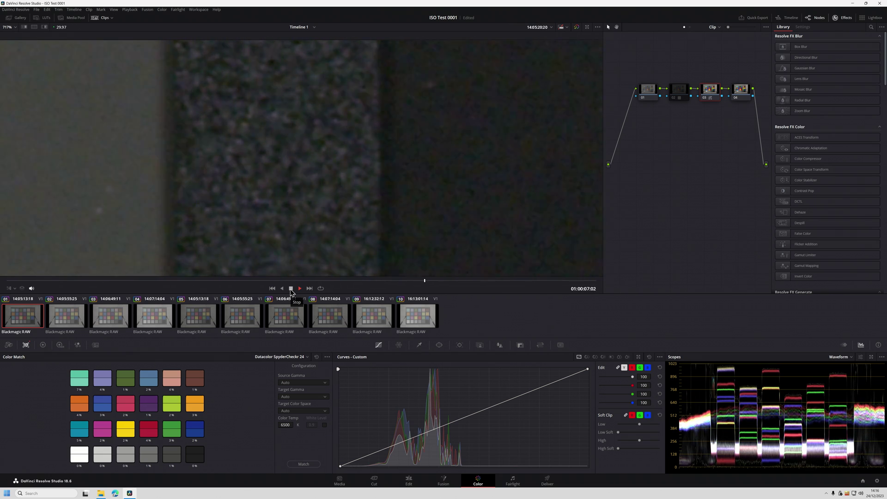
{"action": "left_click", "coordinate": [291, 288]}
Examine the Camera Raw settings of clip 01 and compare the settings and dark-area noise of clips 04 and 08 repeatedly
{"action": "left_click", "coordinate": [9, 345]}
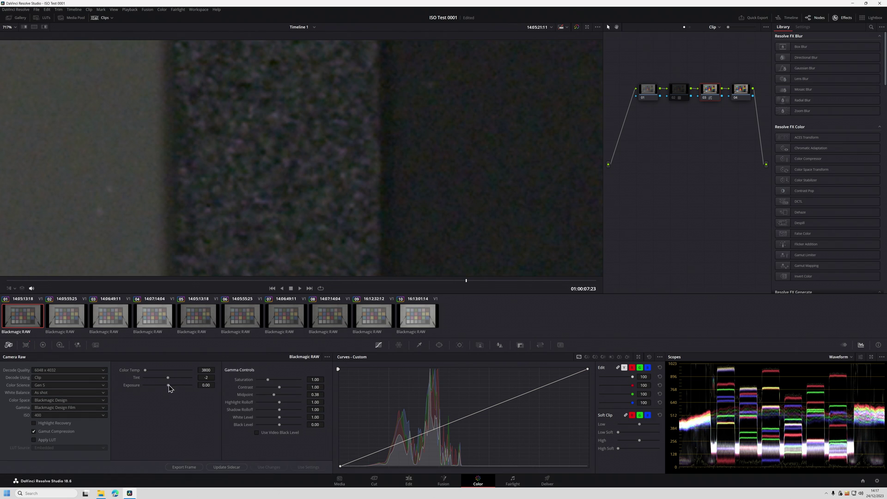
{"action": "left_click", "coordinate": [154, 318]}
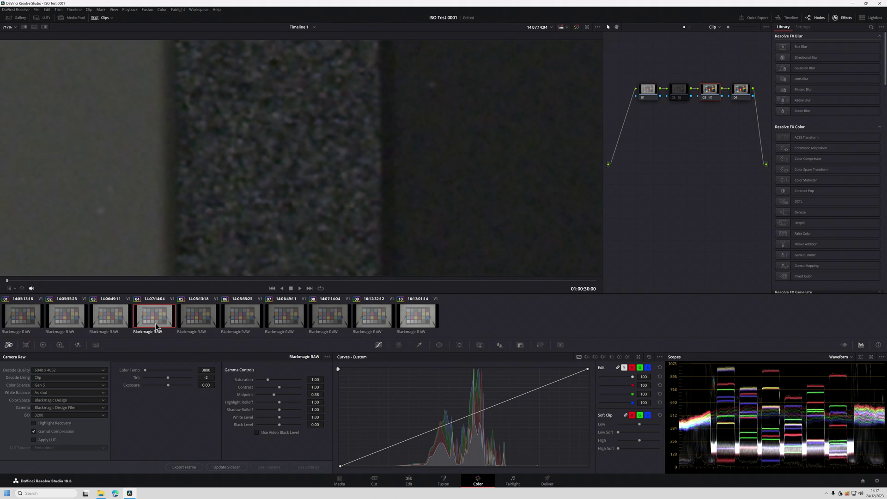
{"action": "left_click", "coordinate": [330, 318]}
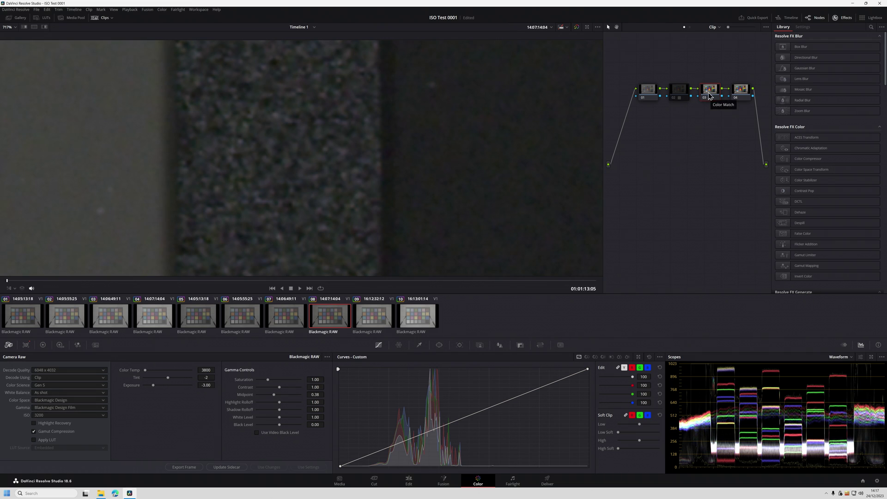
{"action": "left_click", "coordinate": [151, 317]}
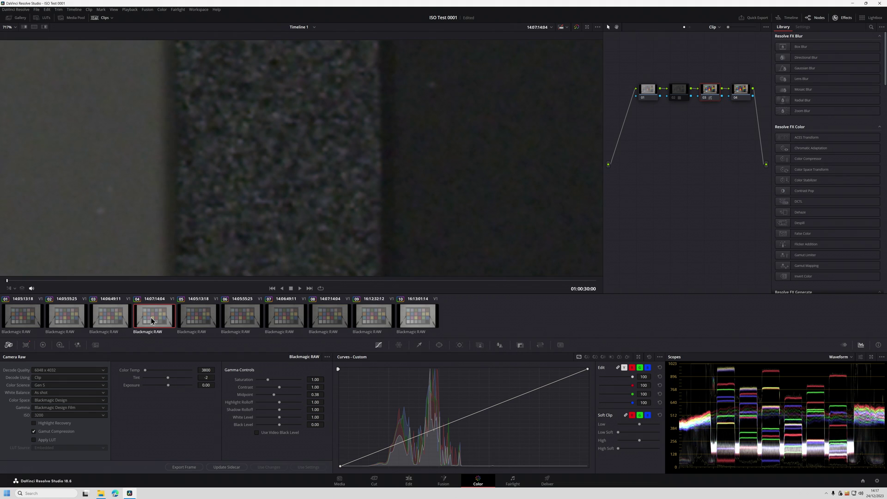
{"action": "left_click", "coordinate": [322, 322]}
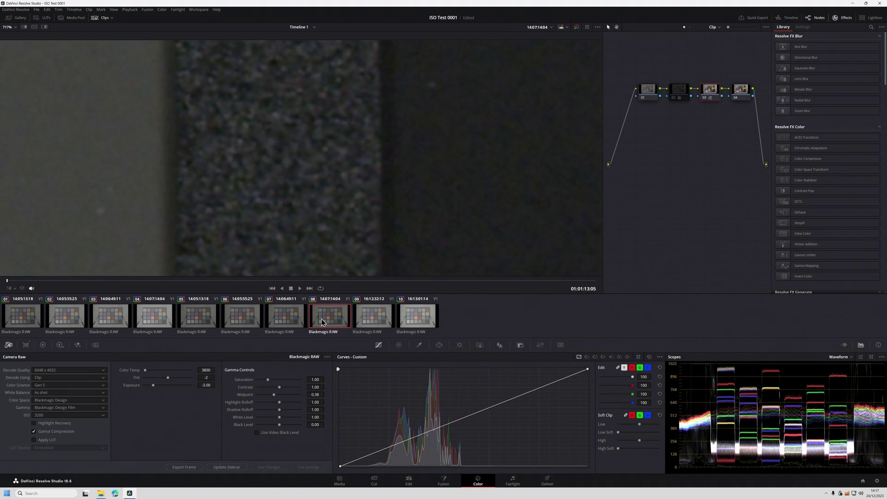
{"action": "left_click", "coordinate": [159, 318]}
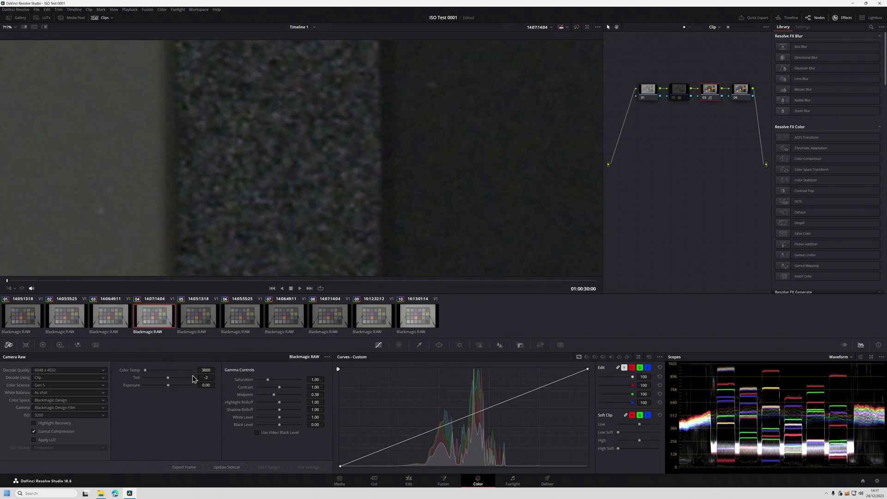
{"action": "left_click", "coordinate": [326, 321]}
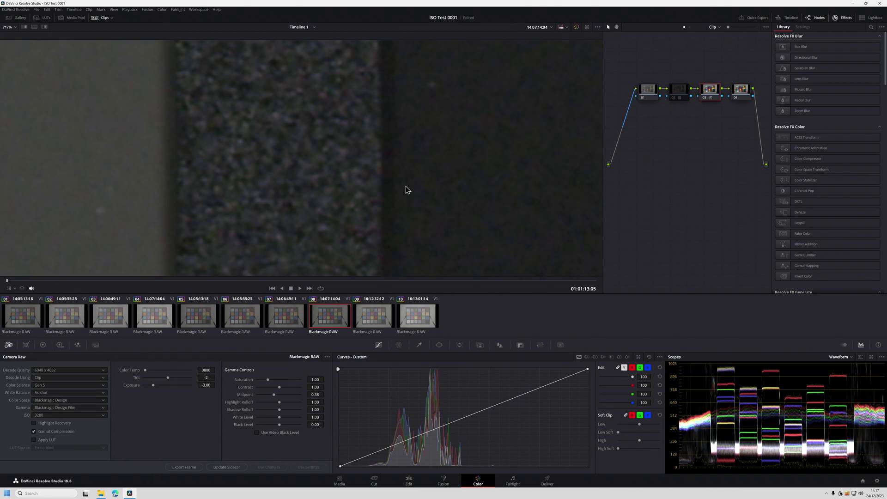
{"action": "left_click", "coordinate": [154, 321]}
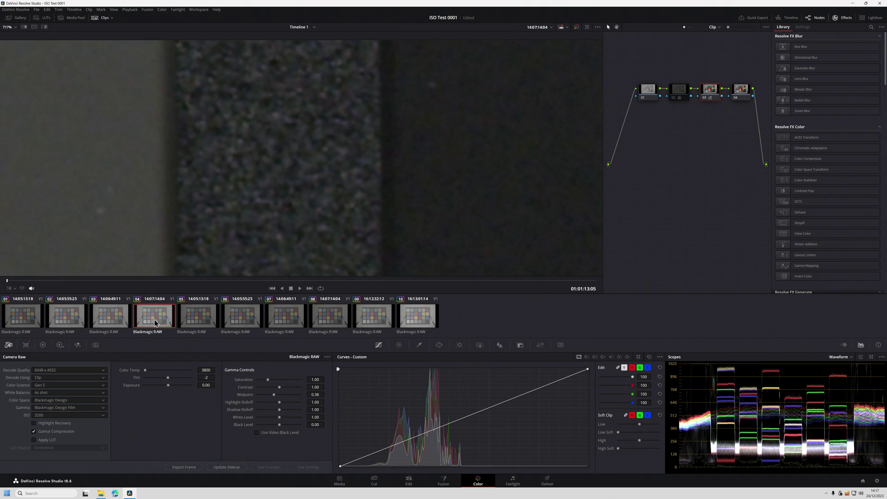
{"action": "left_click", "coordinate": [331, 321]}
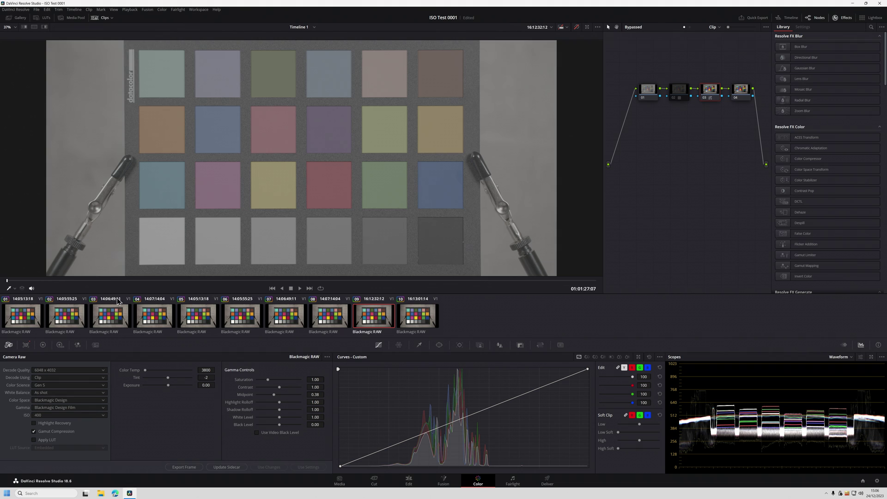
Compare the ungraded chart and waveform of clips 01 and 09, and turn the bypassed grades back on
{"action": "left_click", "coordinate": [24, 315]}
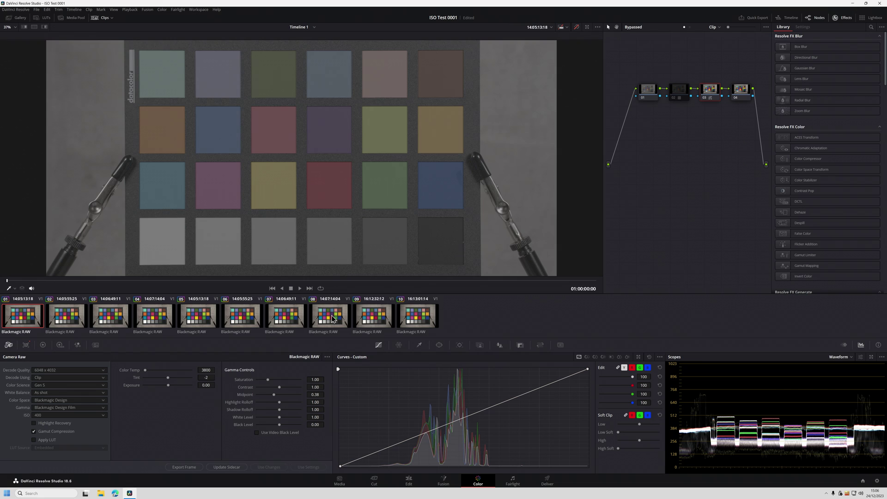
{"action": "left_click", "coordinate": [377, 317]}
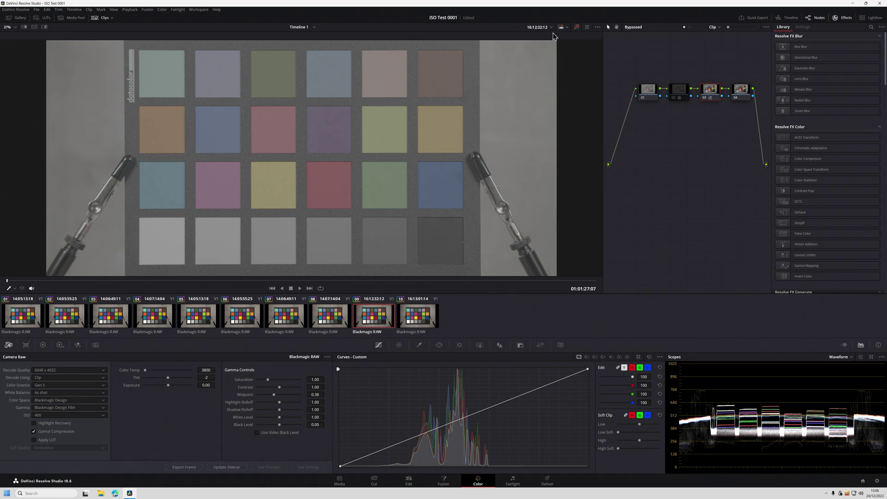
{"action": "left_click", "coordinate": [576, 27]}
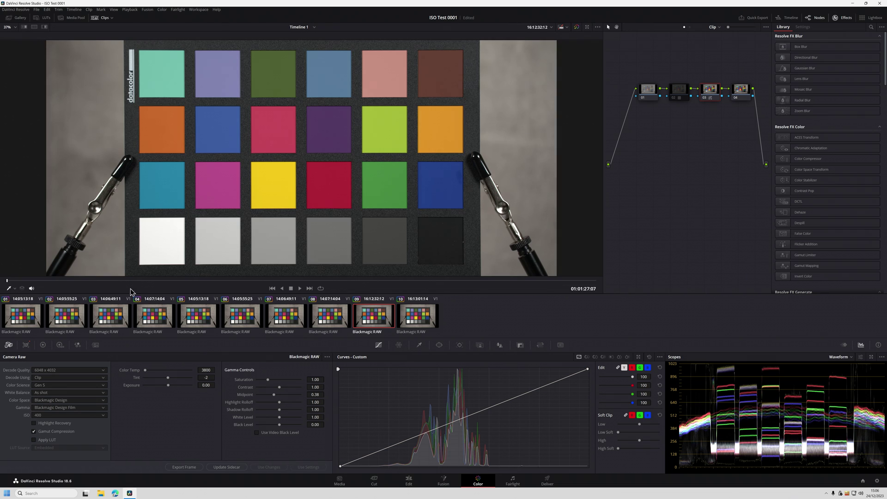
Compare the graded chart colours and waveforms of clips 01 and 09 by alternating between them, ending on clip 09
{"action": "left_click", "coordinate": [22, 318]}
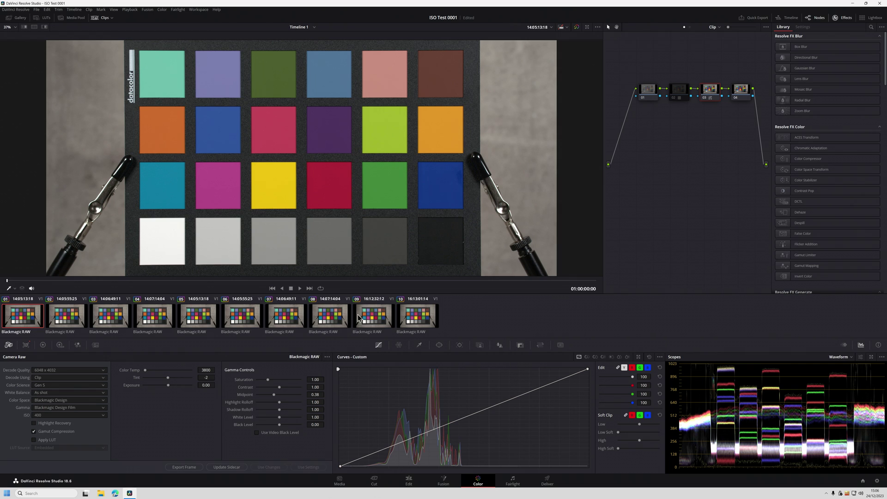
{"action": "left_click", "coordinate": [376, 318]}
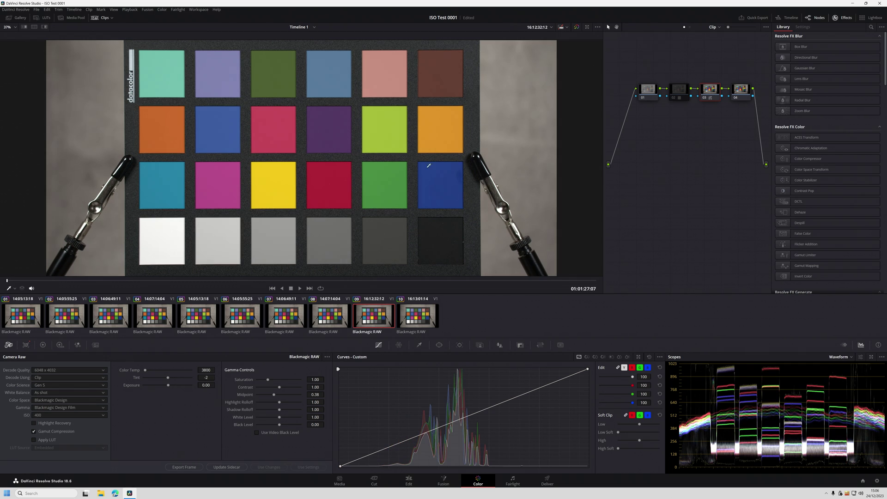
{"action": "left_click", "coordinate": [25, 318]}
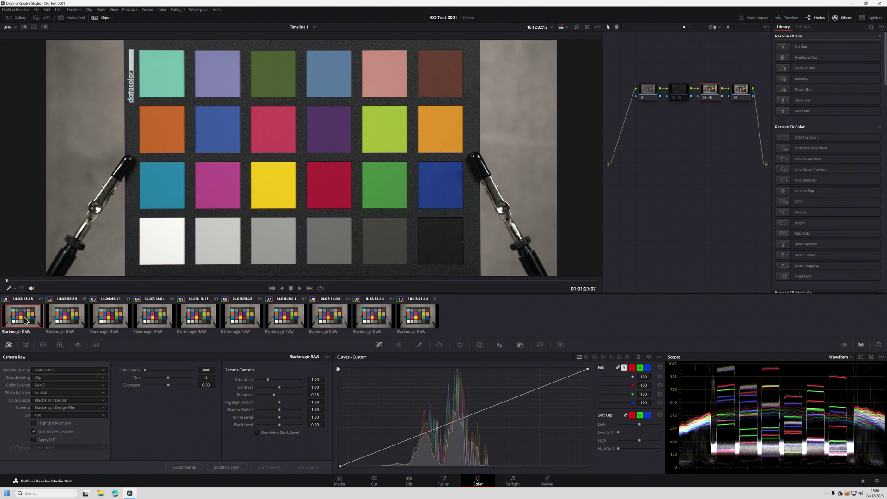
{"action": "left_click", "coordinate": [376, 318]}
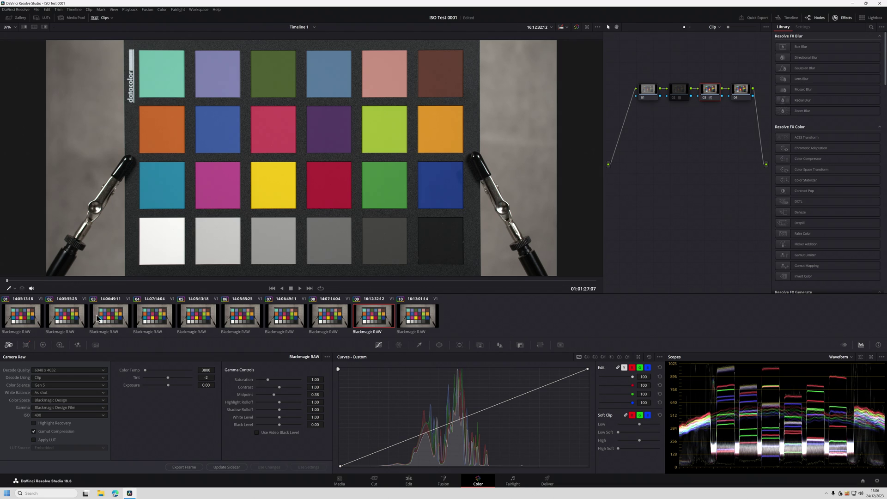
{"action": "left_click", "coordinate": [25, 318]}
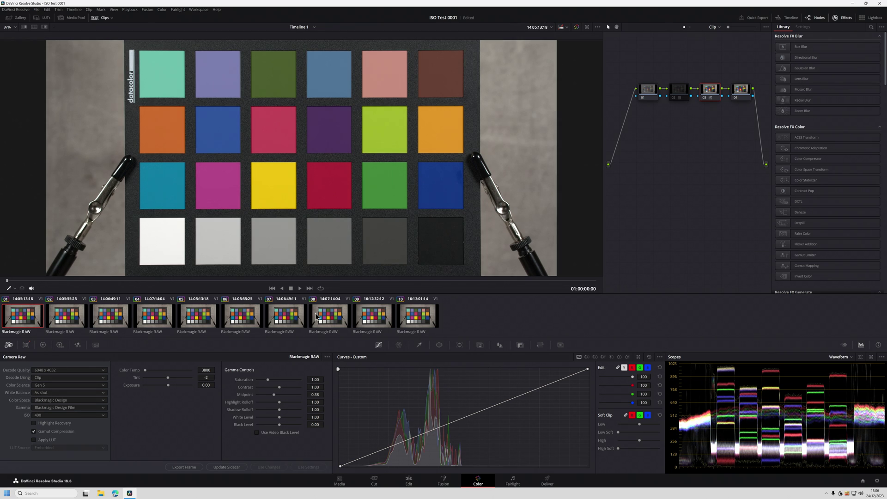
{"action": "left_click", "coordinate": [378, 320]}
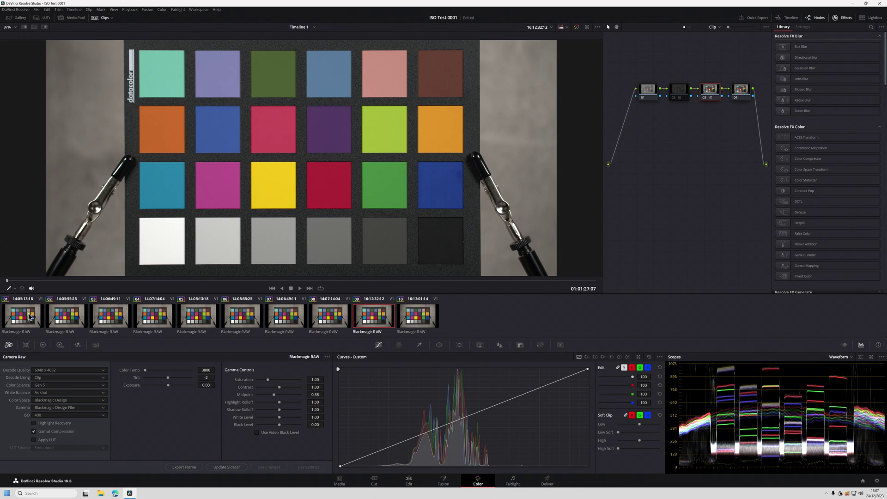
{"action": "left_click", "coordinate": [32, 315]}
{"action": "left_click", "coordinate": [382, 320]}
Compare the noise in clips 09 and 01 at 440% zoom around the border between the dark grey and black patches
{"action": "scroll", "coordinate": [421, 162], "scroll_direction": "up", "scroll_amount": 4}
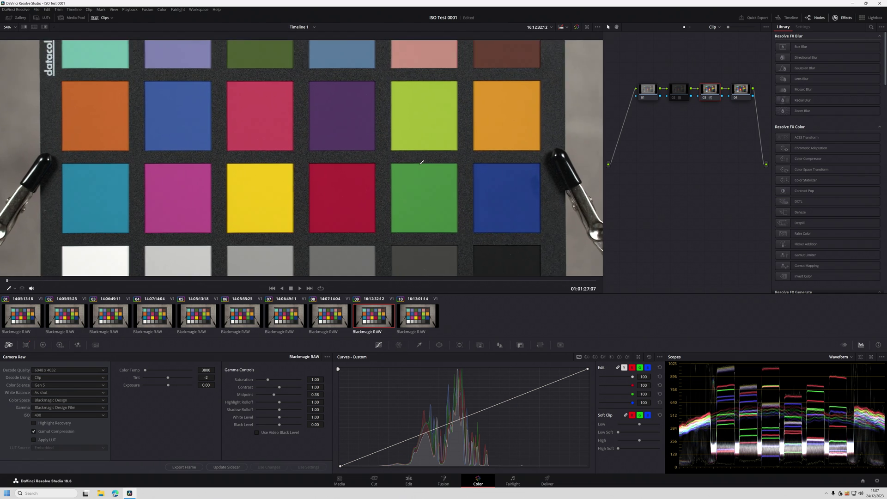
{"action": "scroll", "coordinate": [422, 162], "scroll_direction": "right", "scroll_amount": 5}
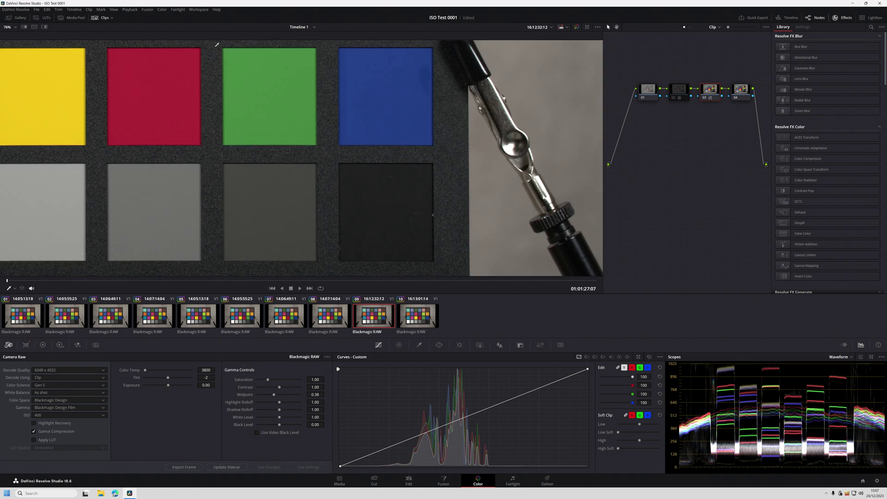
{"action": "scroll", "coordinate": [285, 95], "scroll_direction": "up", "scroll_amount": 4}
{"action": "scroll", "coordinate": [286, 101], "scroll_direction": "up", "scroll_amount": 4}
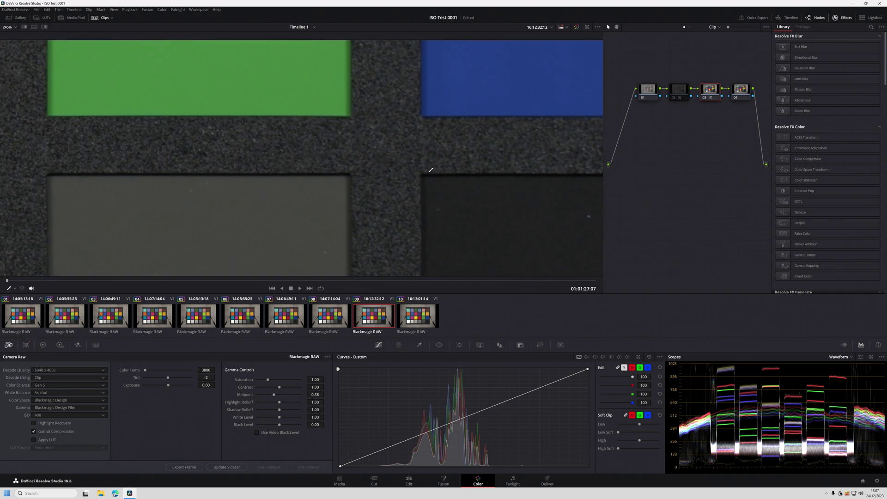
{"action": "scroll", "coordinate": [405, 170], "scroll_direction": "down", "scroll_amount": 3}
{"action": "scroll", "coordinate": [420, 147], "scroll_direction": "up", "scroll_amount": 5}
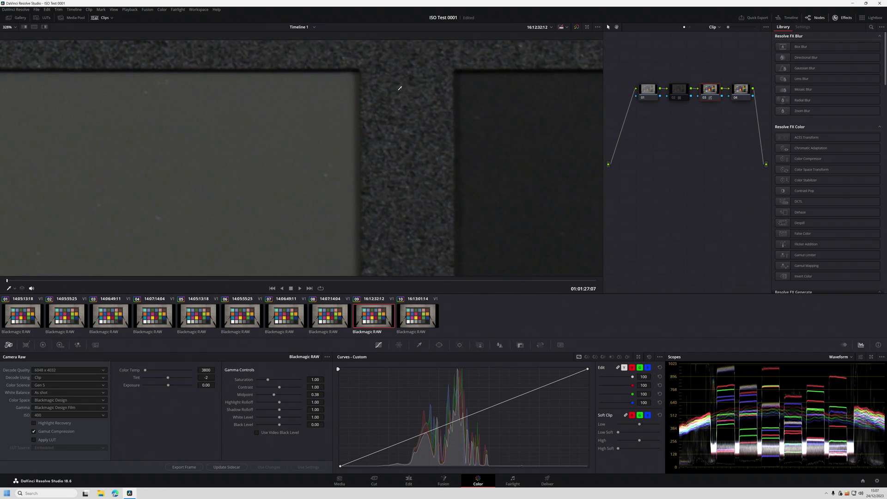
{"action": "left_click_drag", "start_coordinate": [438, 128], "coordinate": [328, 169]}
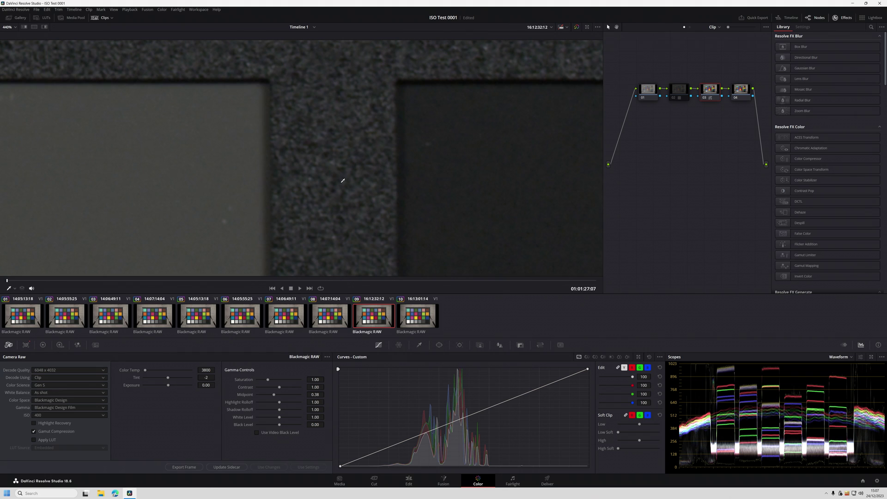
{"action": "left_click_drag", "start_coordinate": [342, 180], "coordinate": [324, 179]}
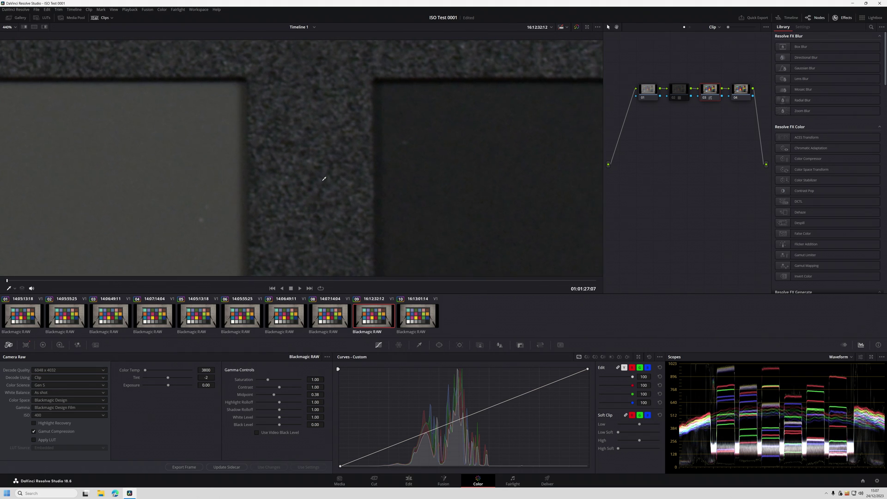
{"action": "left_click", "coordinate": [26, 318]}
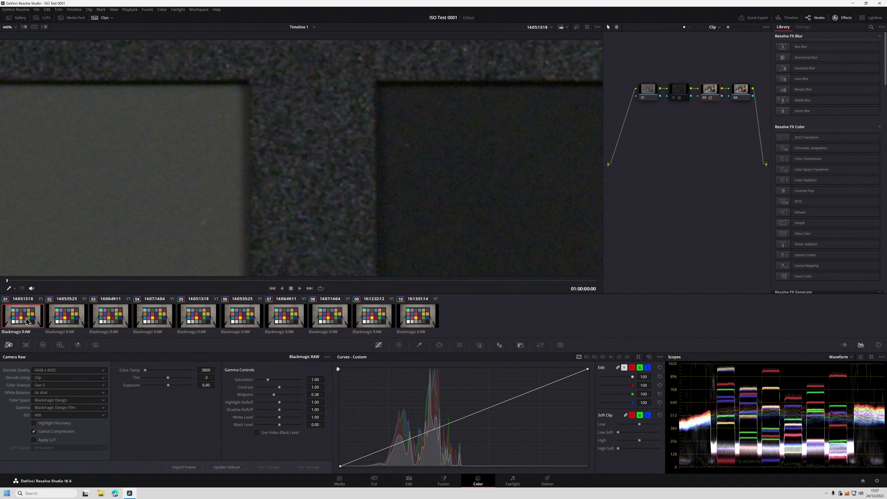
Play clips 01 and 09 briefly in turn to compare their moving noise around the dark grey and black patches
{"action": "left_click", "coordinate": [298, 288]}
{"action": "left_click", "coordinate": [292, 289]}
{"action": "left_click", "coordinate": [373, 320]}
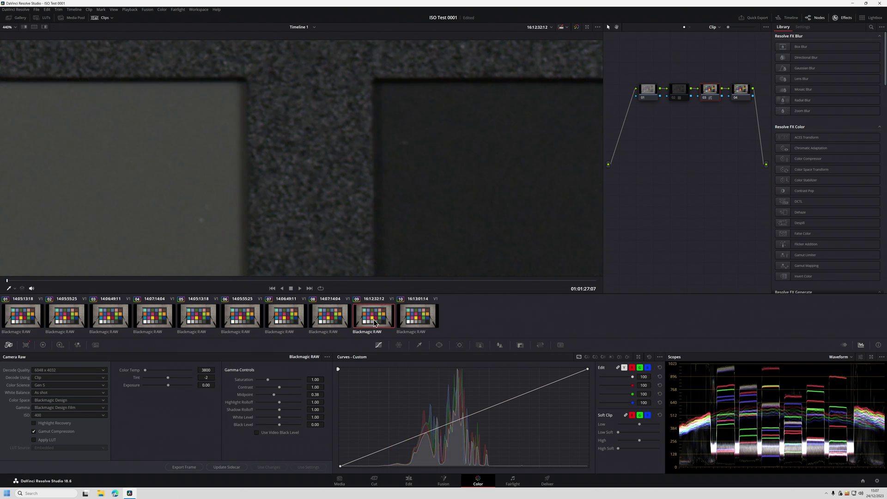
{"action": "left_click", "coordinate": [300, 288]}
{"action": "left_click", "coordinate": [291, 288]}
Play clip 10, clip 01 and clip 10 again to compare the moving noise between the dark grey and black patches
{"action": "left_click", "coordinate": [425, 317]}
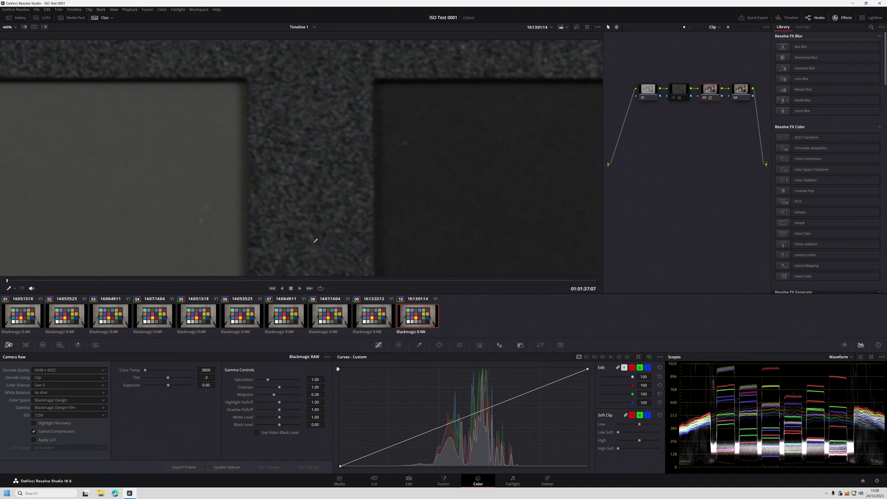
{"action": "left_click", "coordinate": [300, 289]}
{"action": "left_click", "coordinate": [291, 289]}
{"action": "left_click", "coordinate": [29, 317]}
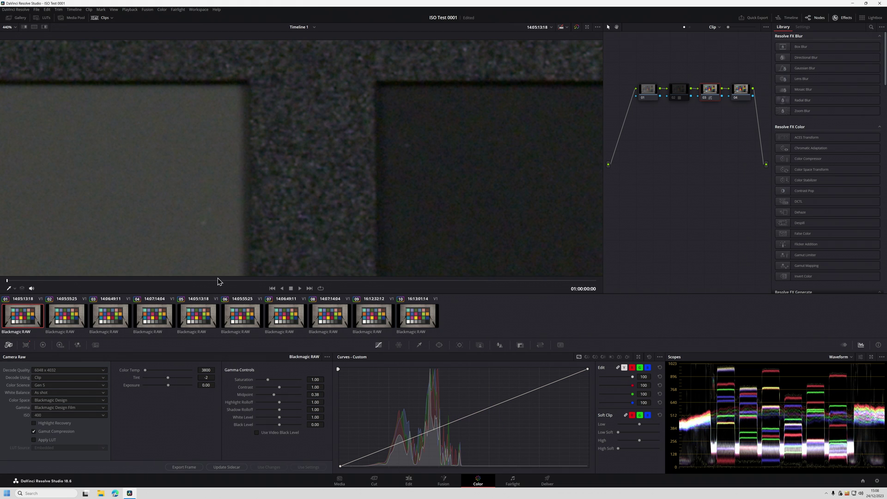
{"action": "left_click", "coordinate": [300, 288]}
{"action": "left_click", "coordinate": [291, 288]}
{"action": "left_click", "coordinate": [407, 316]}
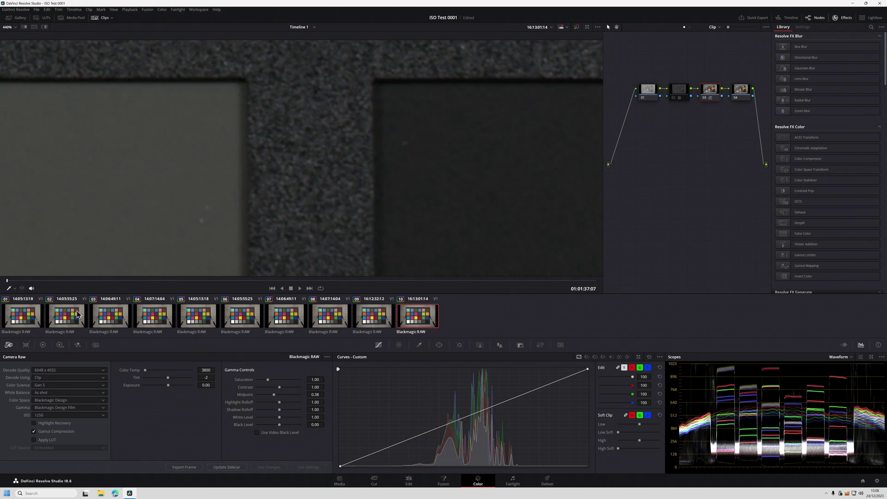
{"action": "left_click", "coordinate": [299, 288]}
{"action": "left_click", "coordinate": [301, 289]}
{"action": "left_click", "coordinate": [300, 289]}
{"action": "key", "text": "space"}
Play clip 09 and then clip 10 briefly to compare the moving noise in their dark areas
{"action": "left_click", "coordinate": [378, 319]}
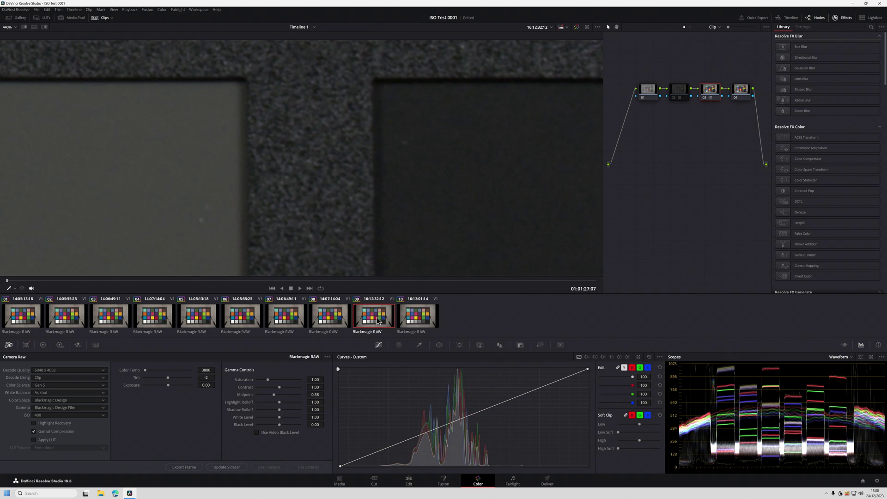
{"action": "left_click", "coordinate": [299, 288]}
{"action": "left_click", "coordinate": [291, 288]}
{"action": "left_click", "coordinate": [417, 319]}
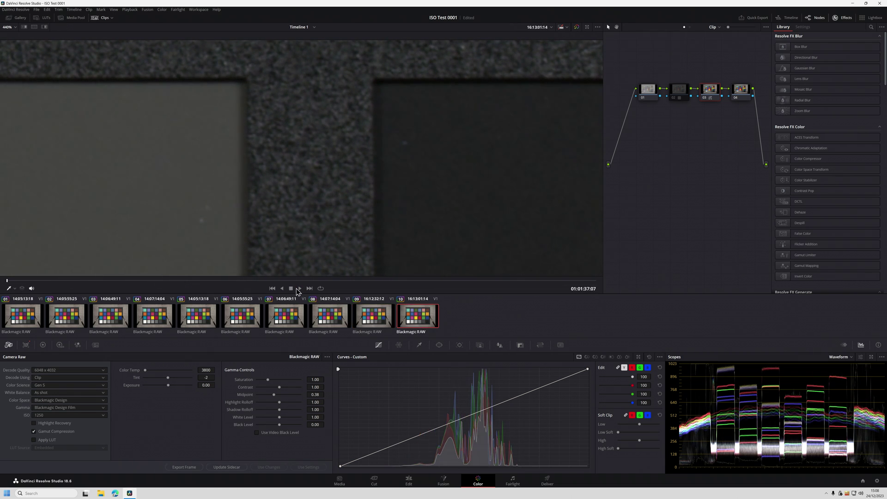
{"action": "left_click", "coordinate": [300, 289]}
{"action": "left_click", "coordinate": [291, 288]}
Alternate between the still frames of clips 09 and 10 to compare their dark-area noise, ending on clip 10
{"action": "left_click", "coordinate": [377, 322]}
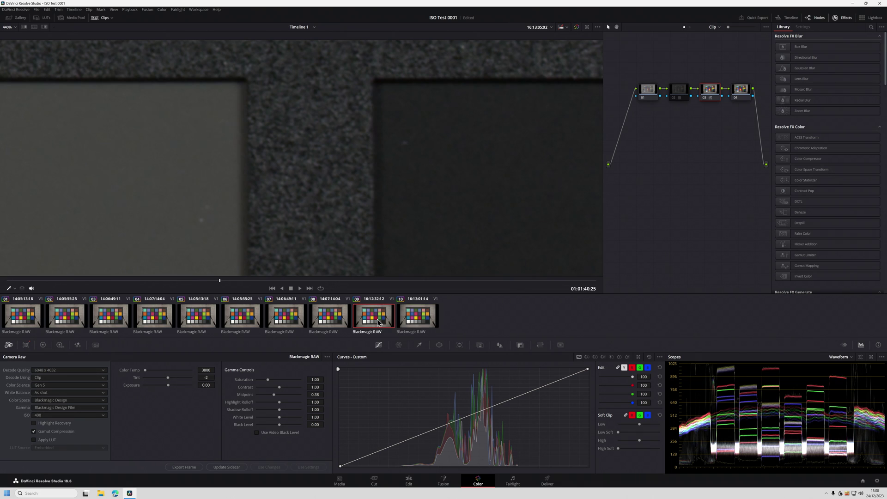
{"action": "left_click", "coordinate": [424, 321]}
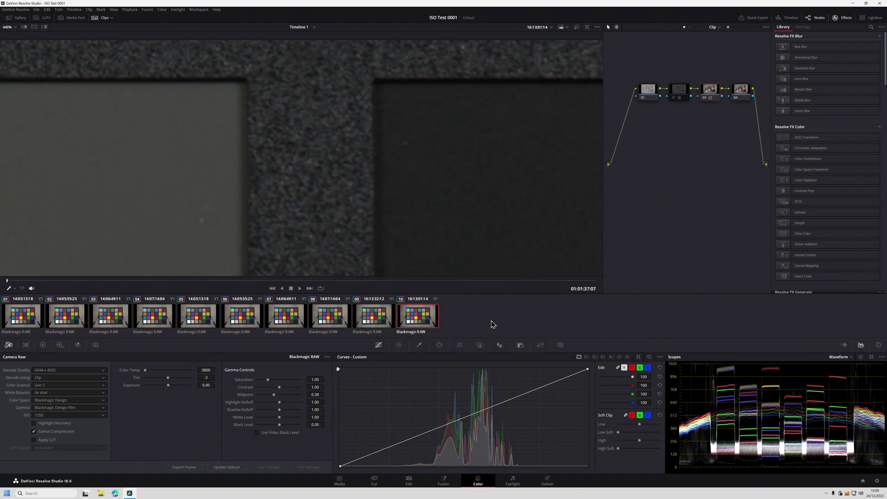
{"action": "left_click", "coordinate": [382, 321]}
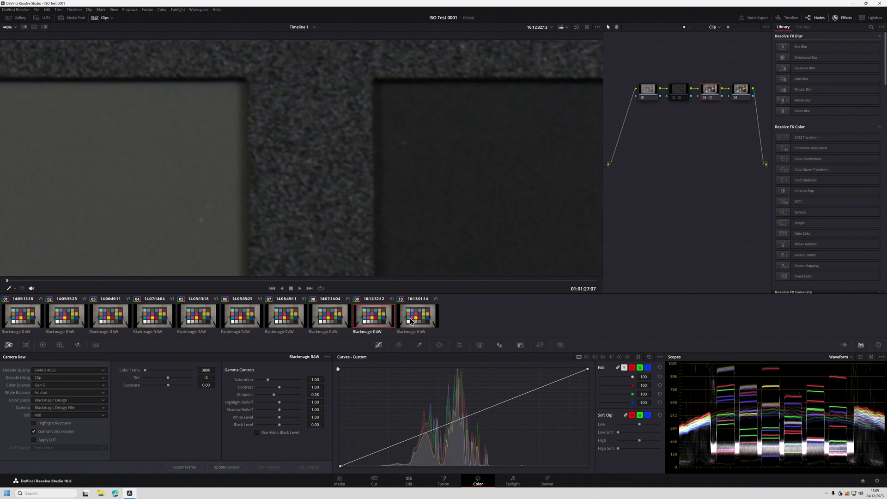
{"action": "left_click", "coordinate": [423, 318]}
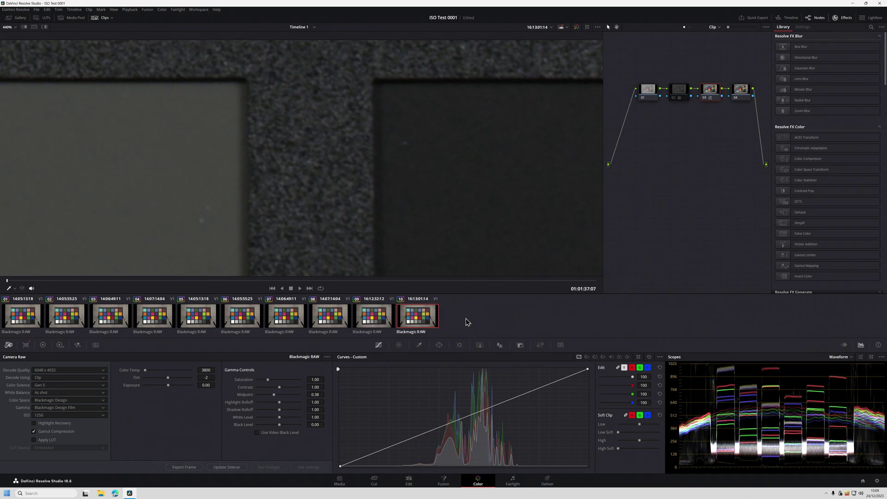